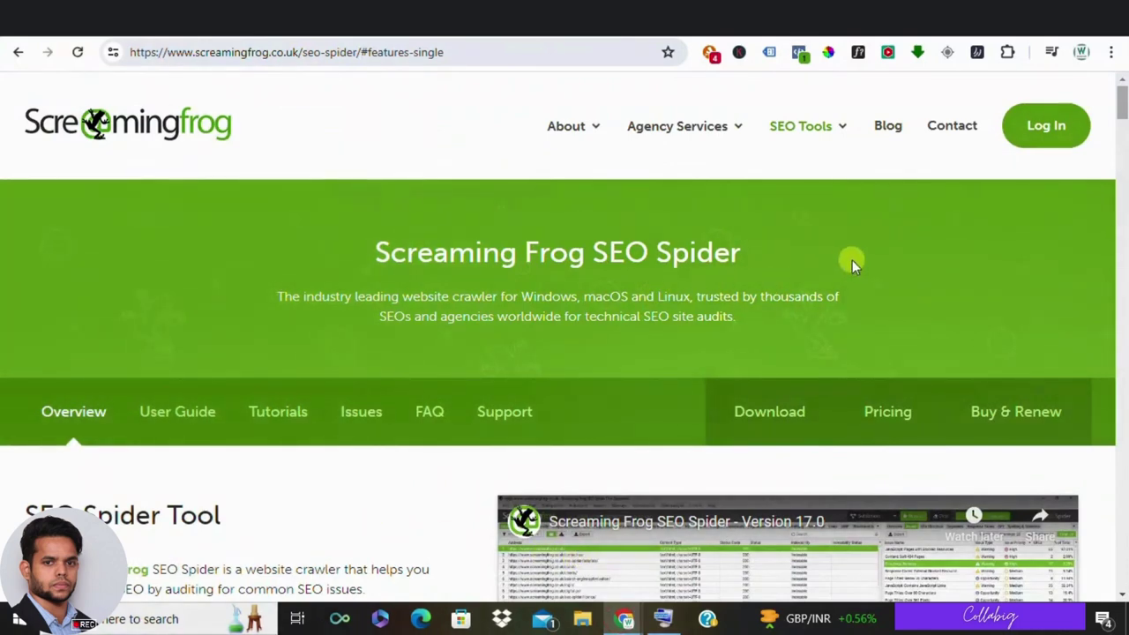
# Step: Scroll to the 'what is SEO repair' AI overview and highlight its website-fix steps list, then deselect it
pyautogui.scroll(-2, 851, 260)
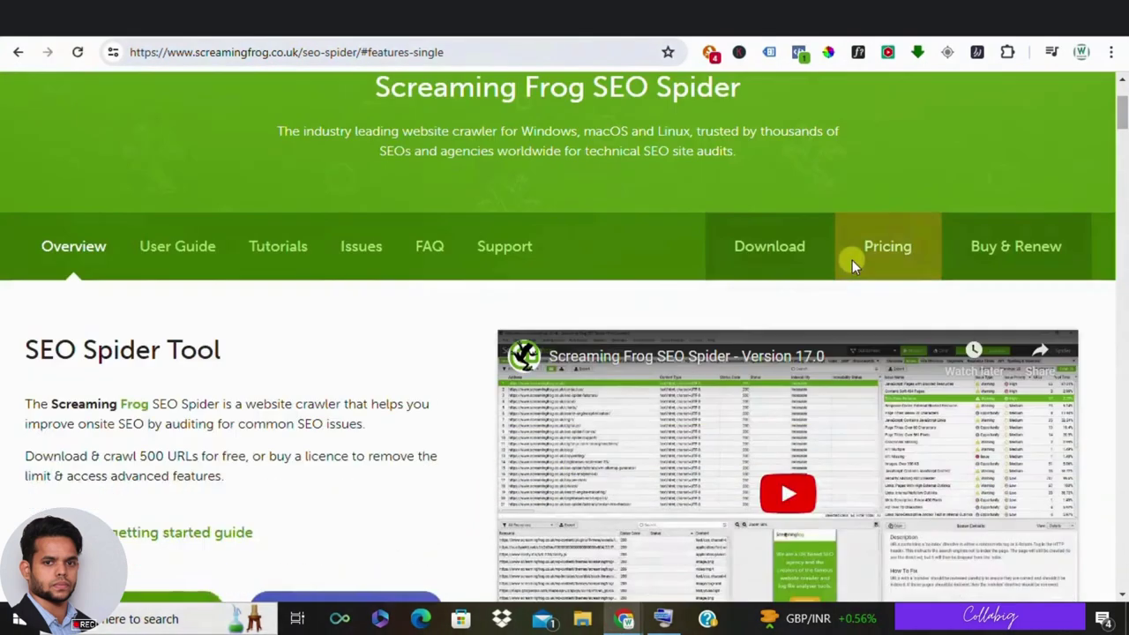
pyautogui.scroll(-1, 394, 328)
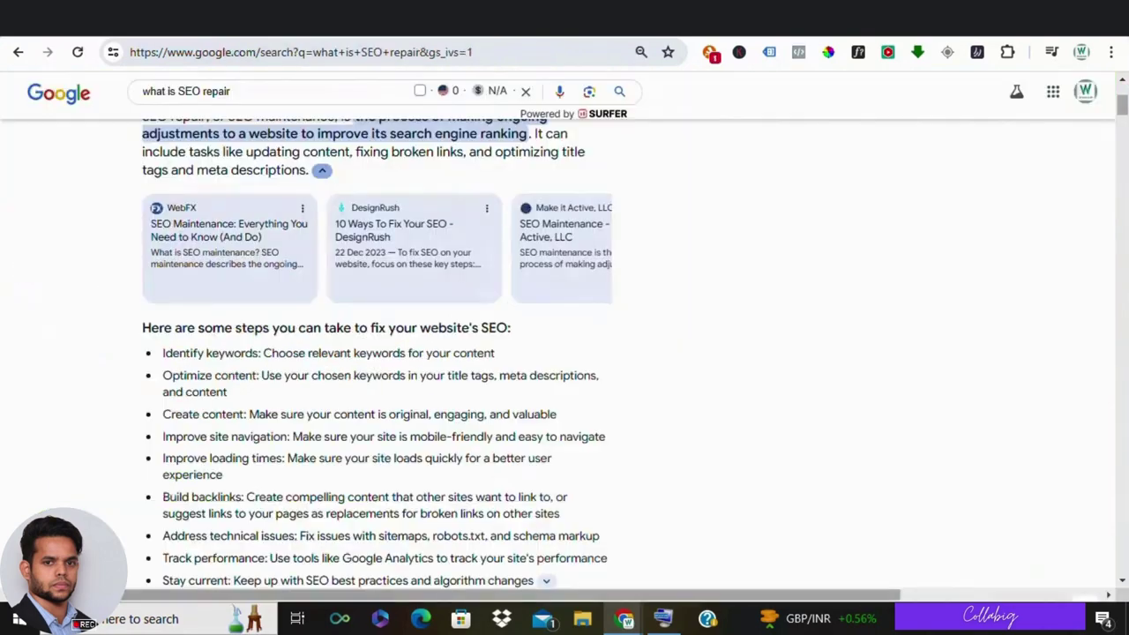
pyautogui.scroll(-1, 12, 330)
pyautogui.scroll(-1, 12, 329)
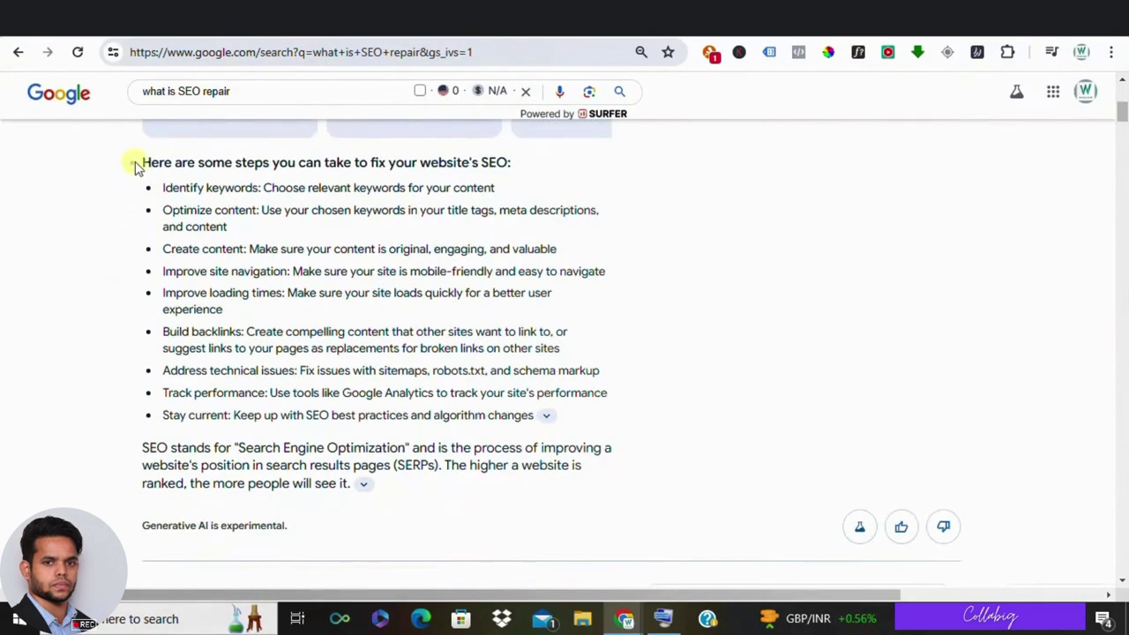
pyautogui.moveTo(135, 168); pyautogui.dragTo(569, 511)
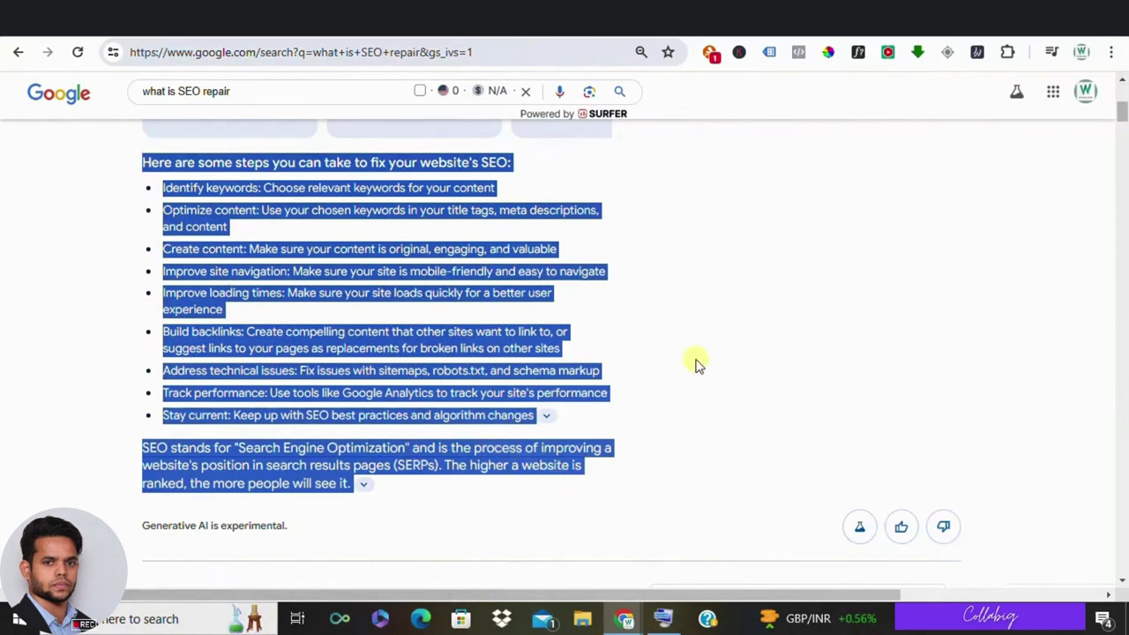
pyautogui.click(791, 314)
pyautogui.click(791, 315)
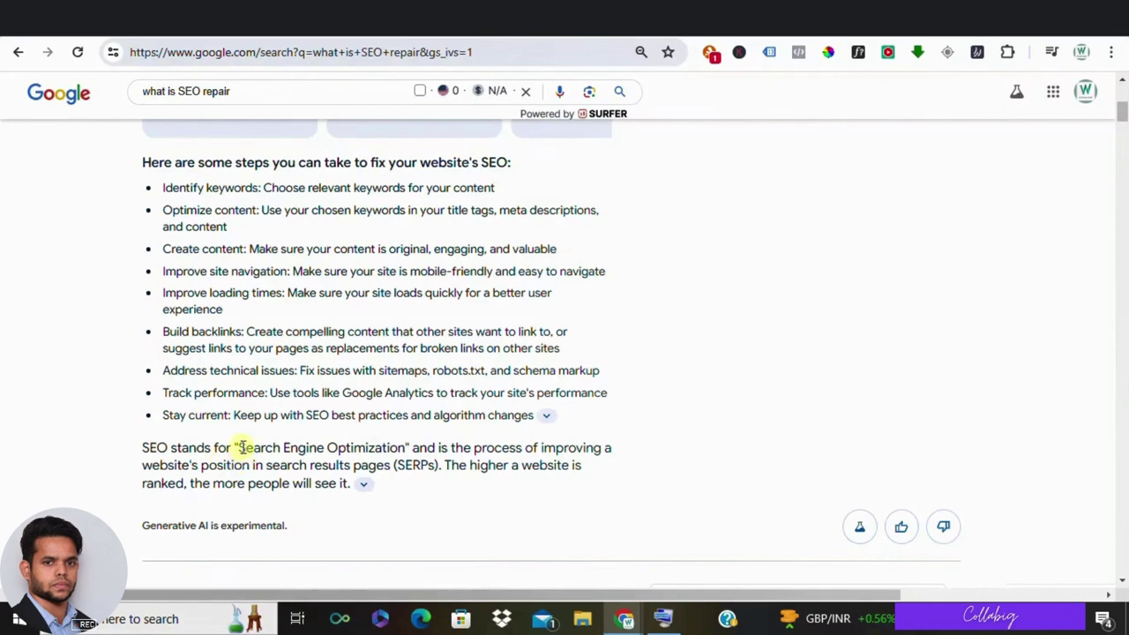
pyautogui.moveTo(238, 447); pyautogui.dragTo(406, 447)
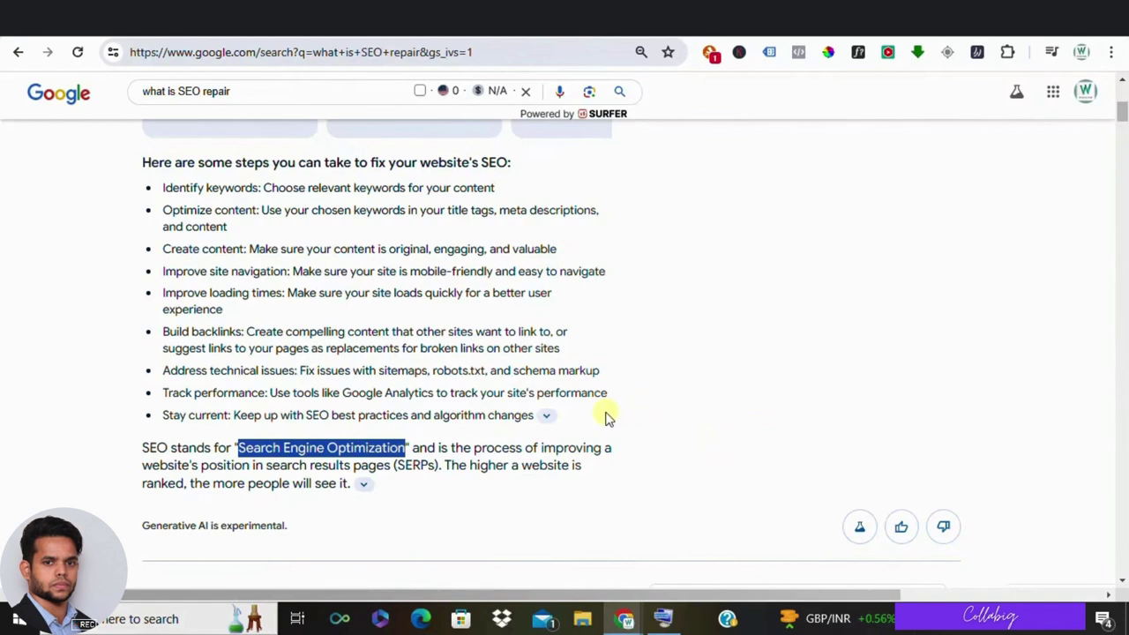
pyautogui.click(396, 248)
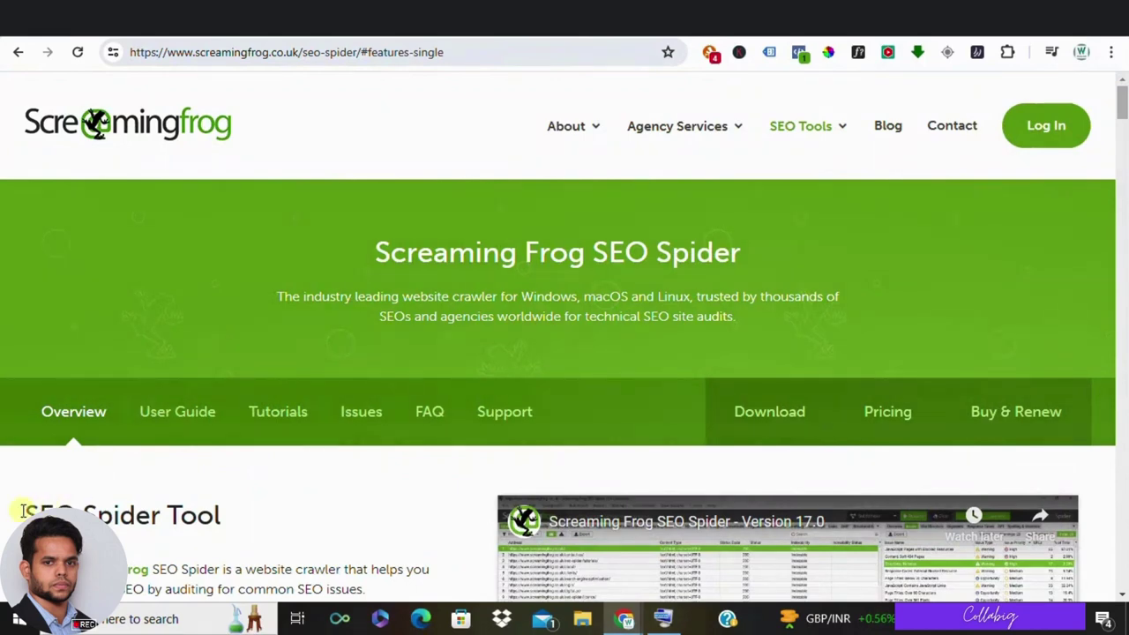
pyautogui.moveTo(14, 515); pyautogui.dragTo(213, 521)
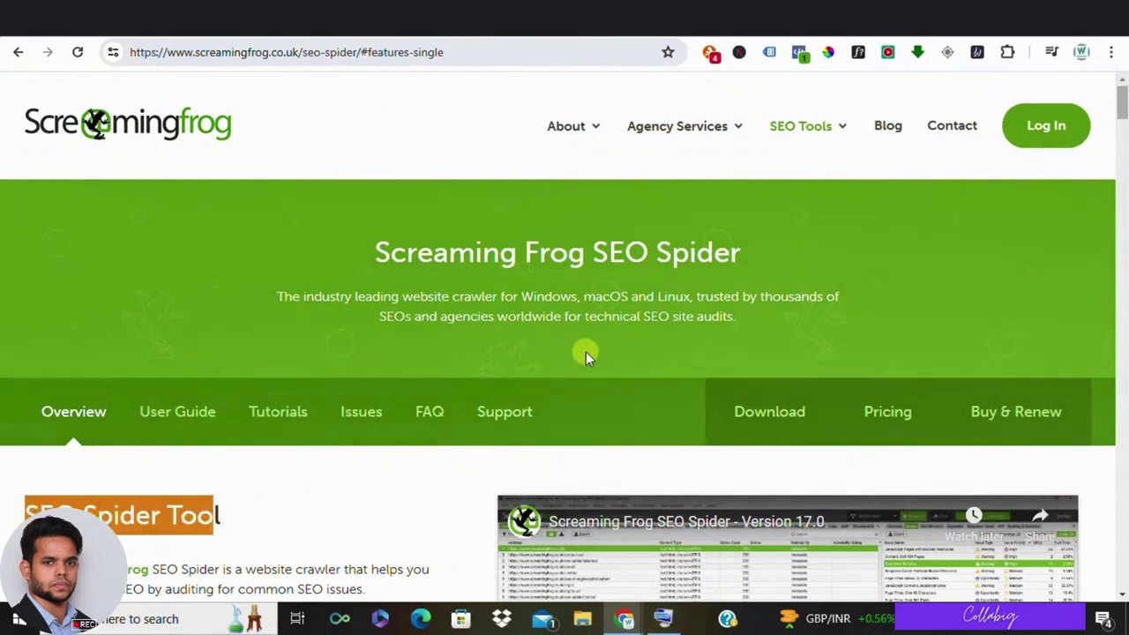
pyautogui.scroll(-2, 586, 352)
pyautogui.scroll(-1, 586, 352)
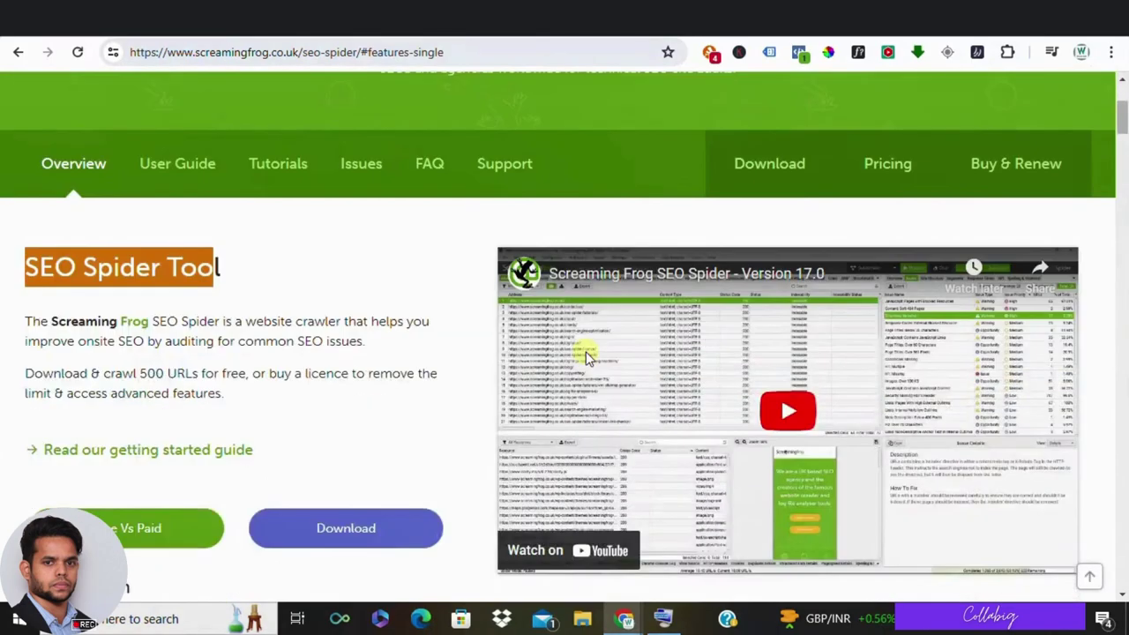
pyautogui.scroll(-2, 586, 352)
pyautogui.scroll(-2, 585, 351)
pyautogui.scroll(6, 343, 174)
pyautogui.scroll(1, 219, 241)
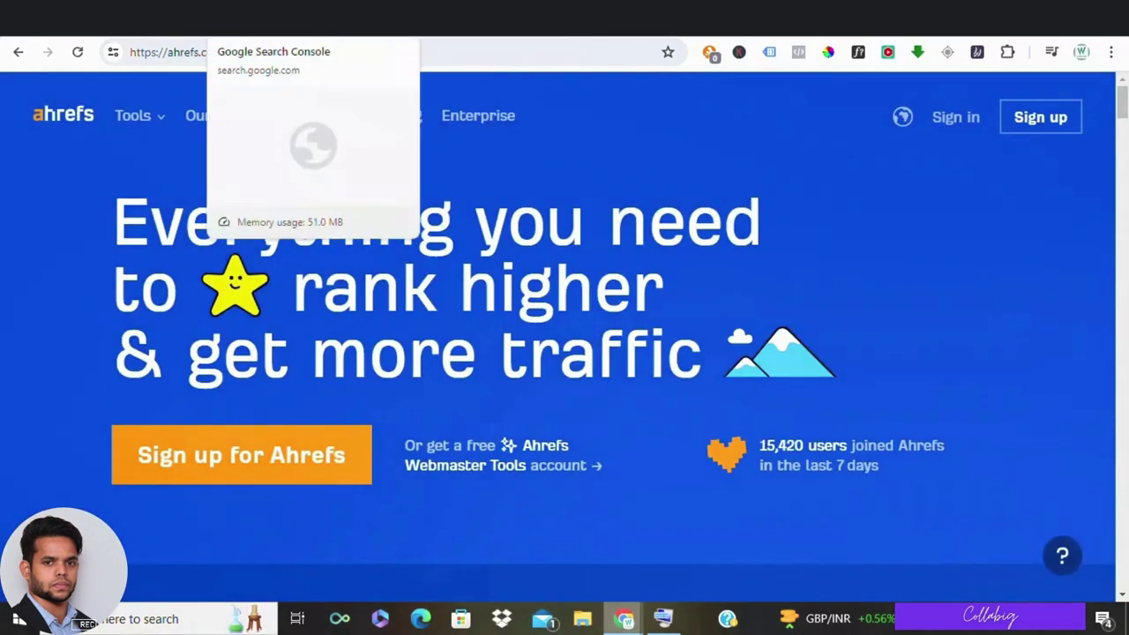
pyautogui.click(264, 17)
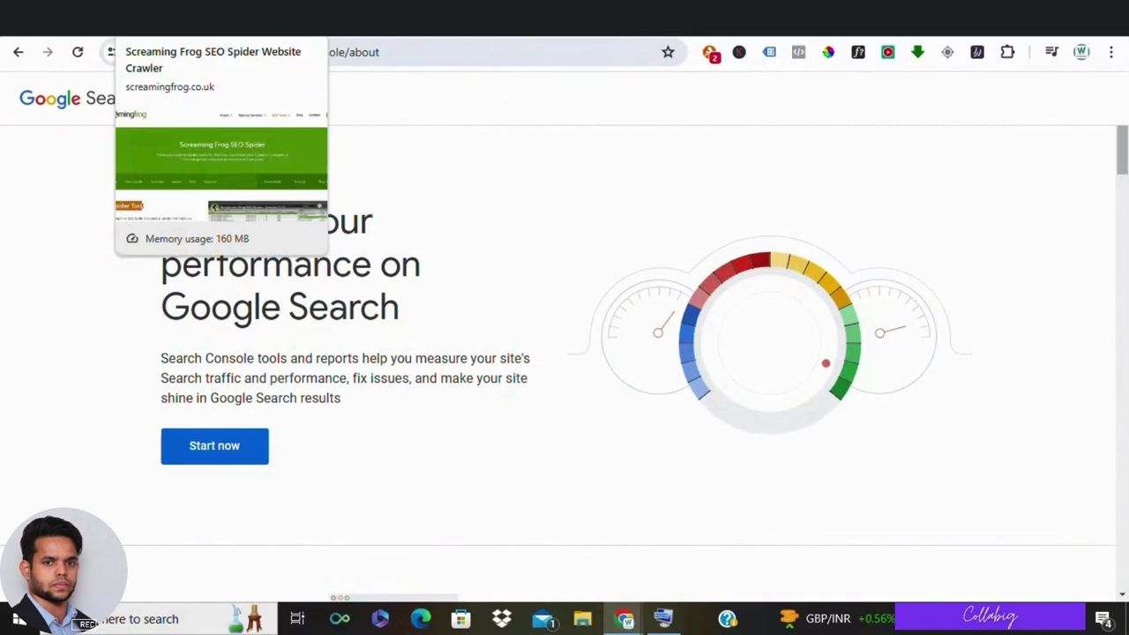
pyautogui.click(194, 18)
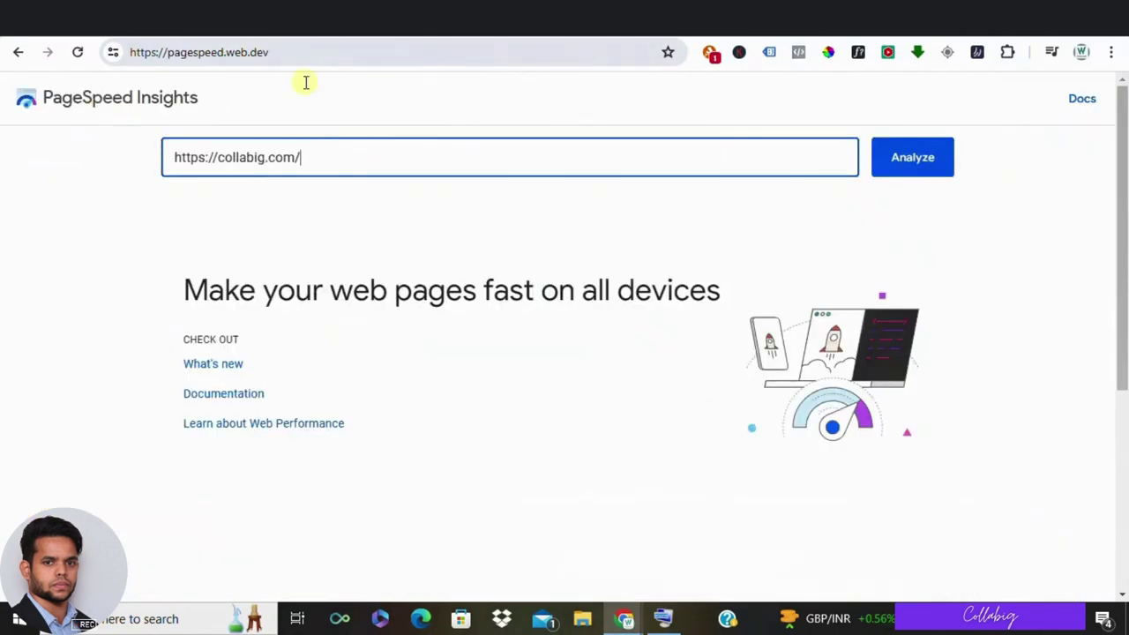
pyautogui.click(921, 165)
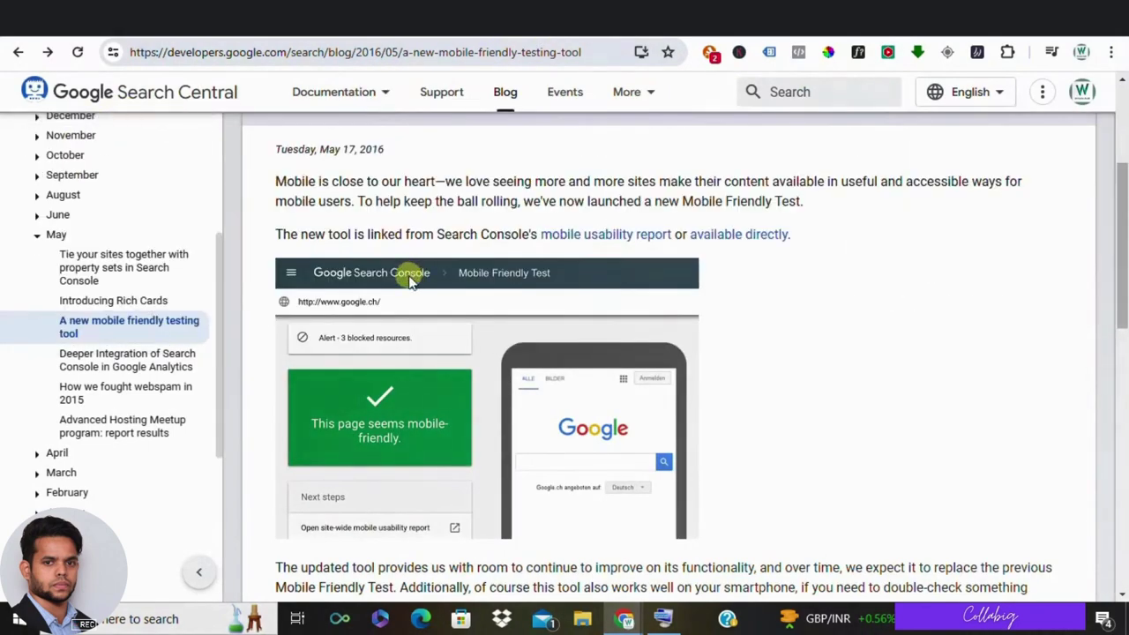
# Step: Skim the mobile-friendly testing tool blog post, then return to the collabig.com PageSpeed Insights report
pyautogui.scroll(-5, 408, 286)
pyautogui.scroll(5, 408, 287)
pyautogui.scroll(1, 411, 282)
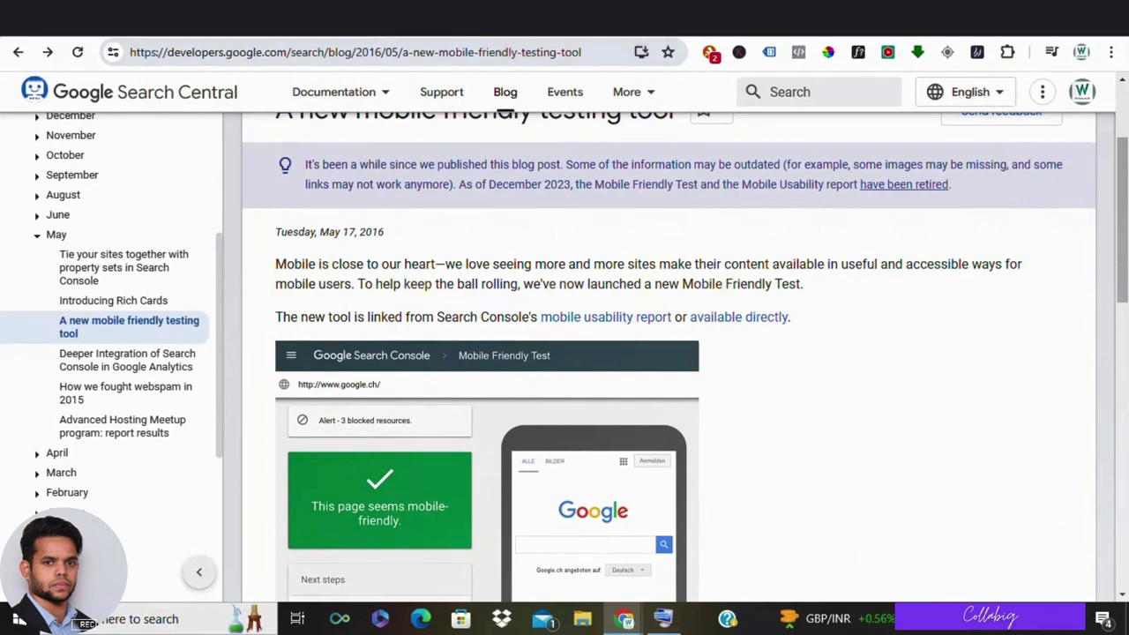
pyautogui.click(564, 17)
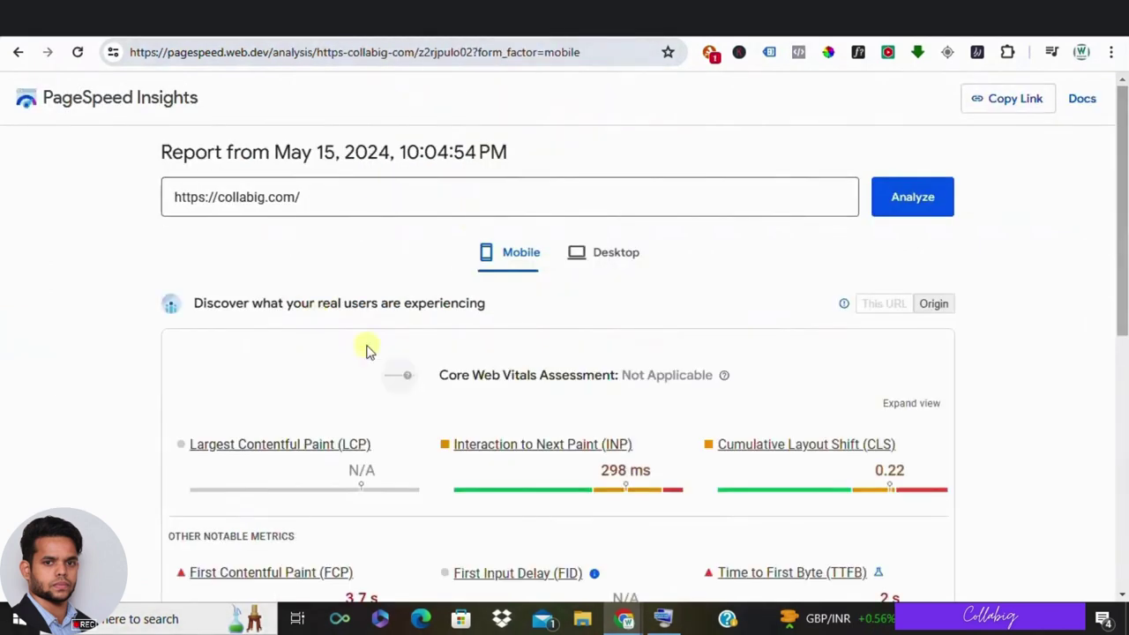
pyautogui.scroll(-1, 439, 326)
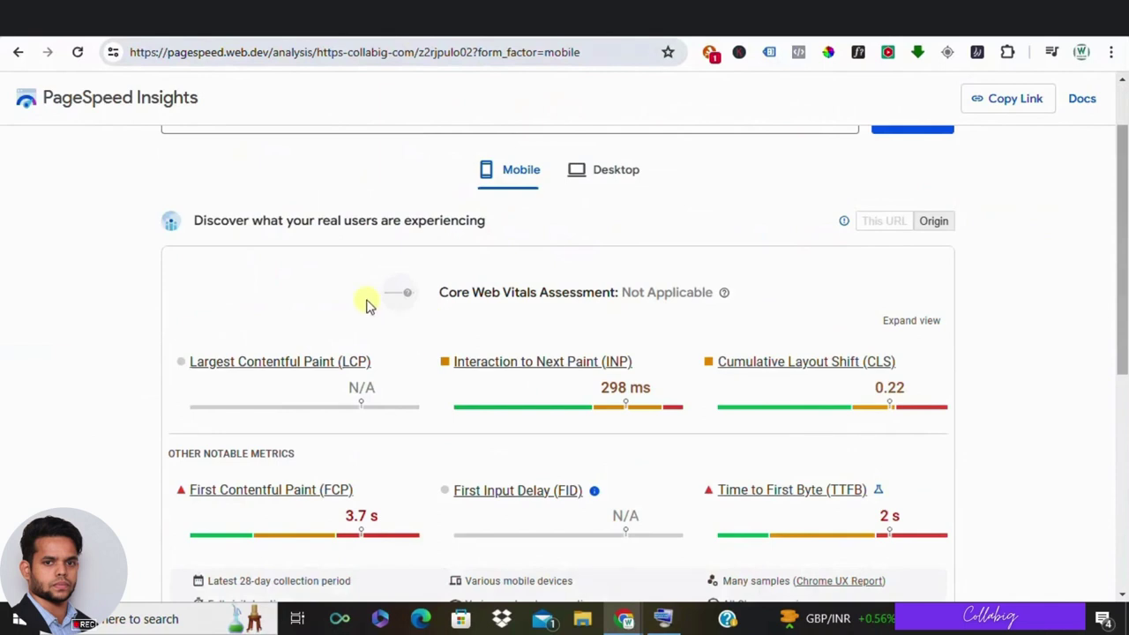
pyautogui.click(275, 18)
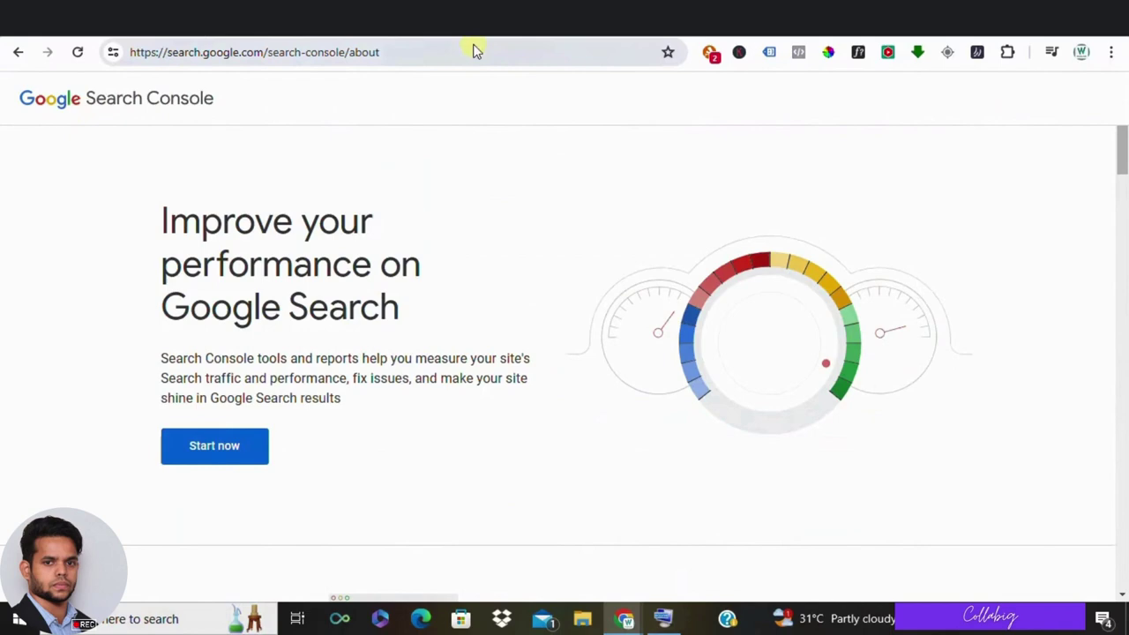
pyautogui.click(176, 17)
pyautogui.scroll(2, 438, 316)
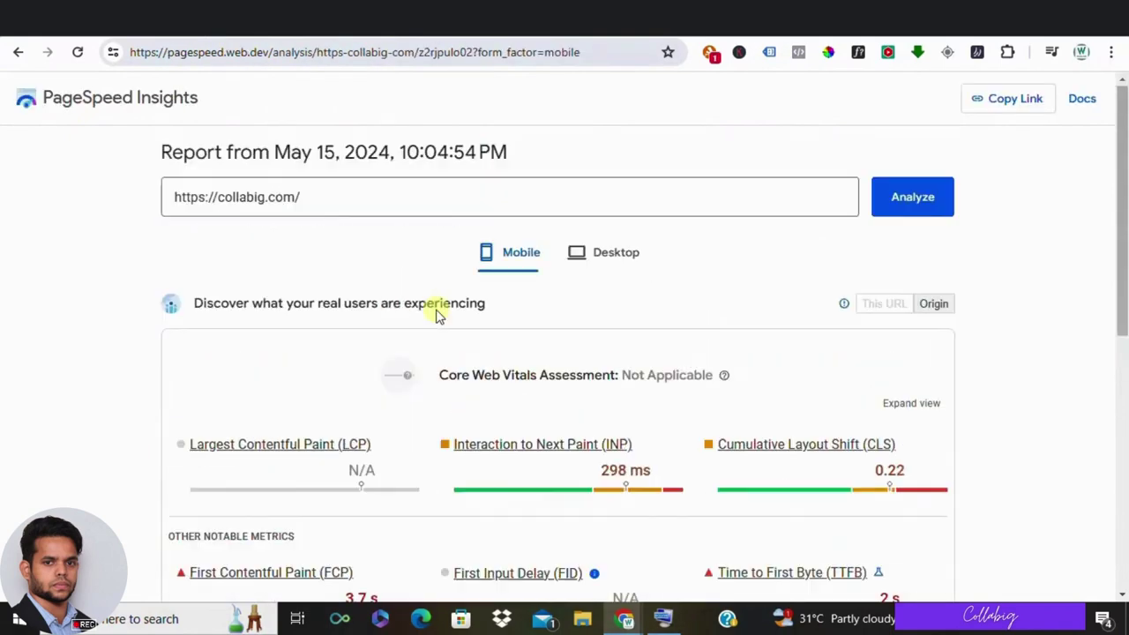
pyautogui.scroll(-2, 436, 314)
pyautogui.scroll(-1, 433, 311)
pyautogui.scroll(-1, 433, 315)
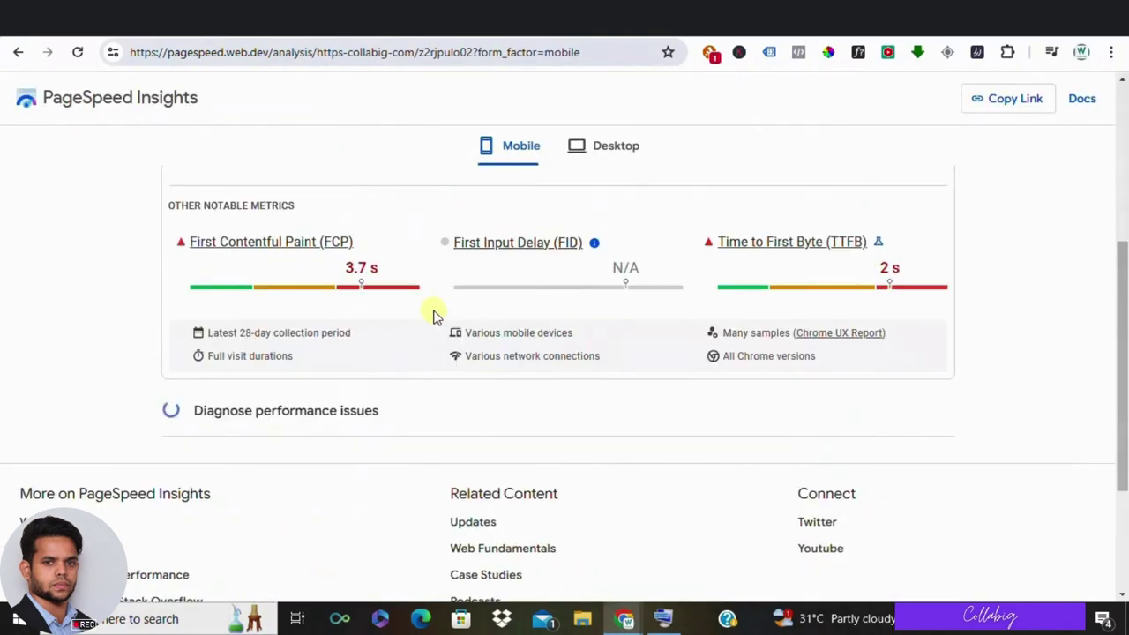
pyautogui.scroll(1, 433, 314)
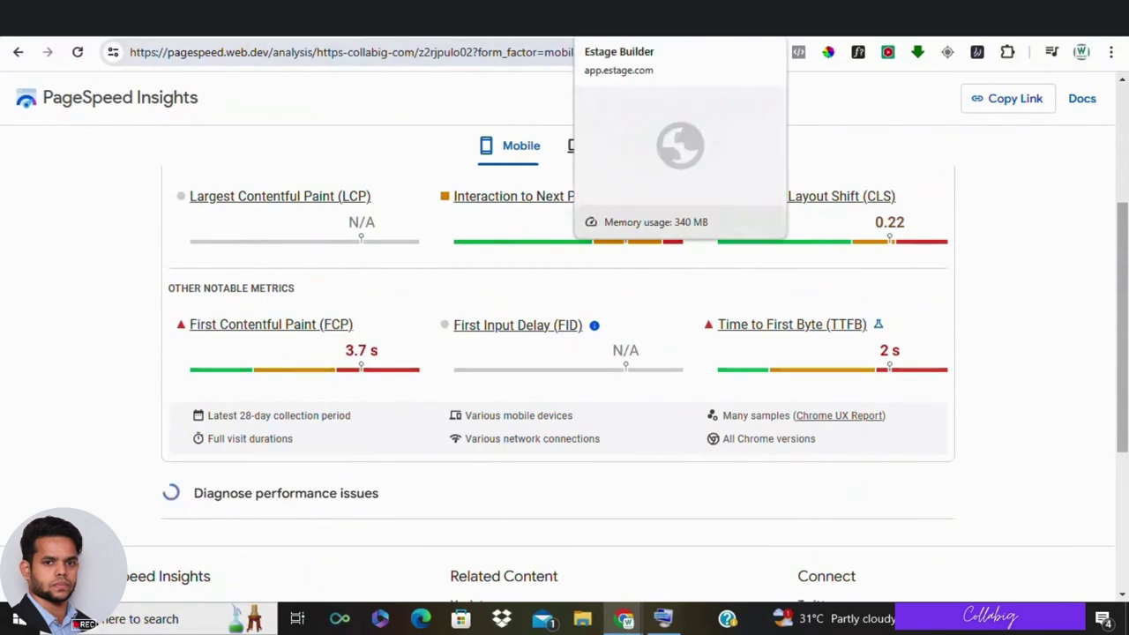
# Step: Go to the Estage editor and scroll down through the Laptop Lifestyle Unlocked post and its settings
pyautogui.click(652, 18)
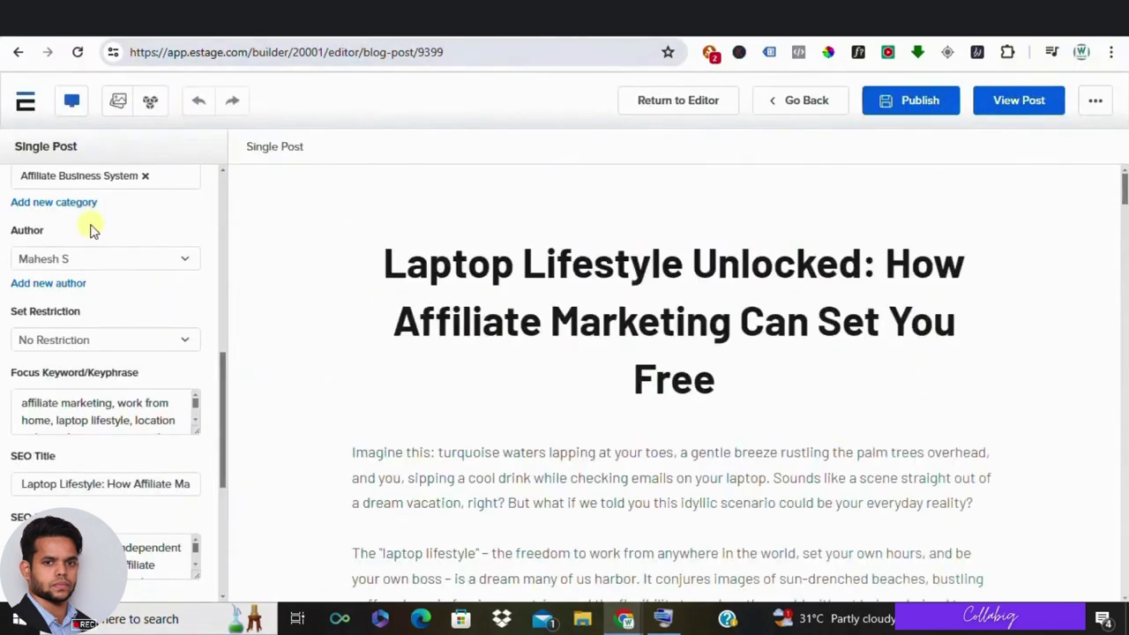
pyautogui.scroll(-2, 88, 264)
pyautogui.scroll(-2, 88, 300)
pyautogui.scroll(-1, 88, 315)
pyautogui.scroll(-2, 89, 319)
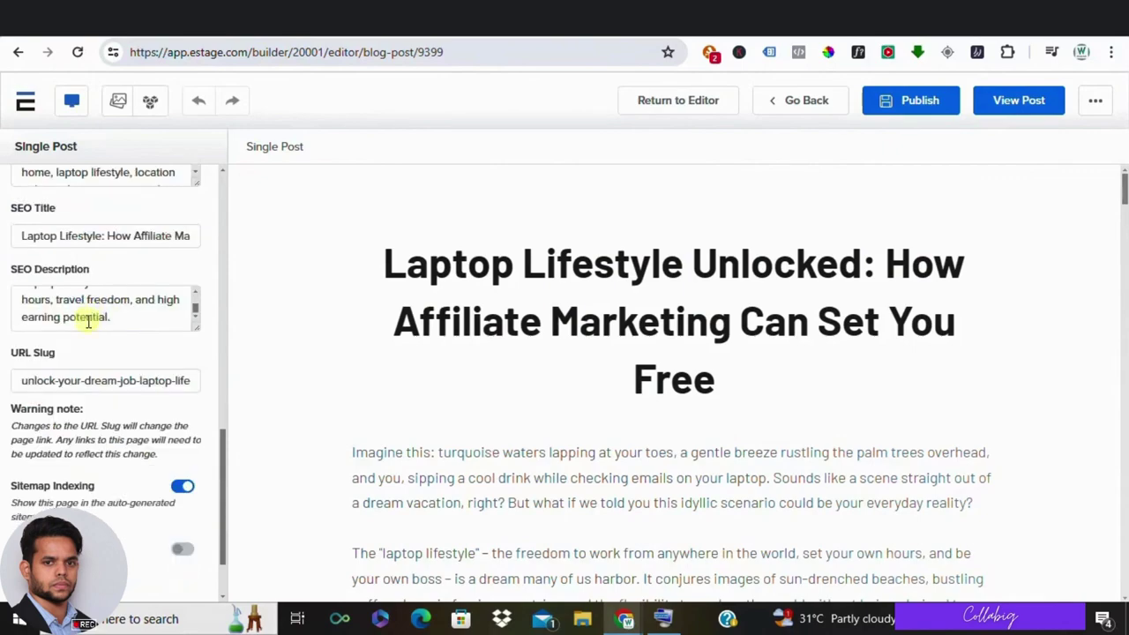
pyautogui.scroll(-1, 88, 322)
pyautogui.scroll(-1, 574, 396)
pyautogui.scroll(-3, 565, 397)
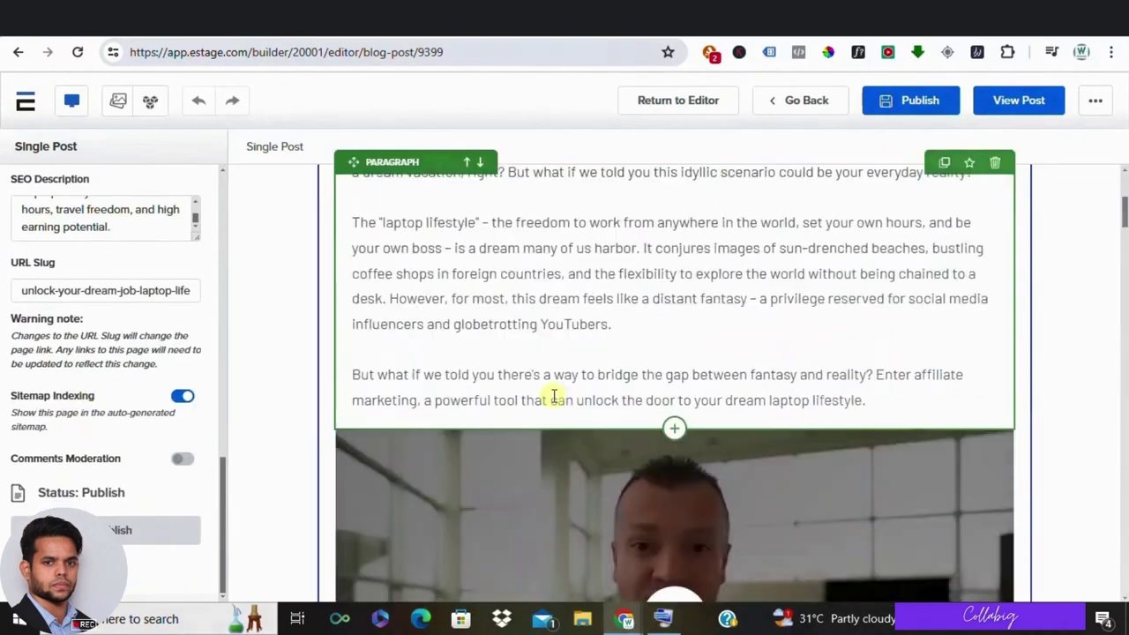
pyautogui.scroll(-2, 529, 393)
pyautogui.scroll(-3, 511, 395)
pyautogui.scroll(-2, 507, 397)
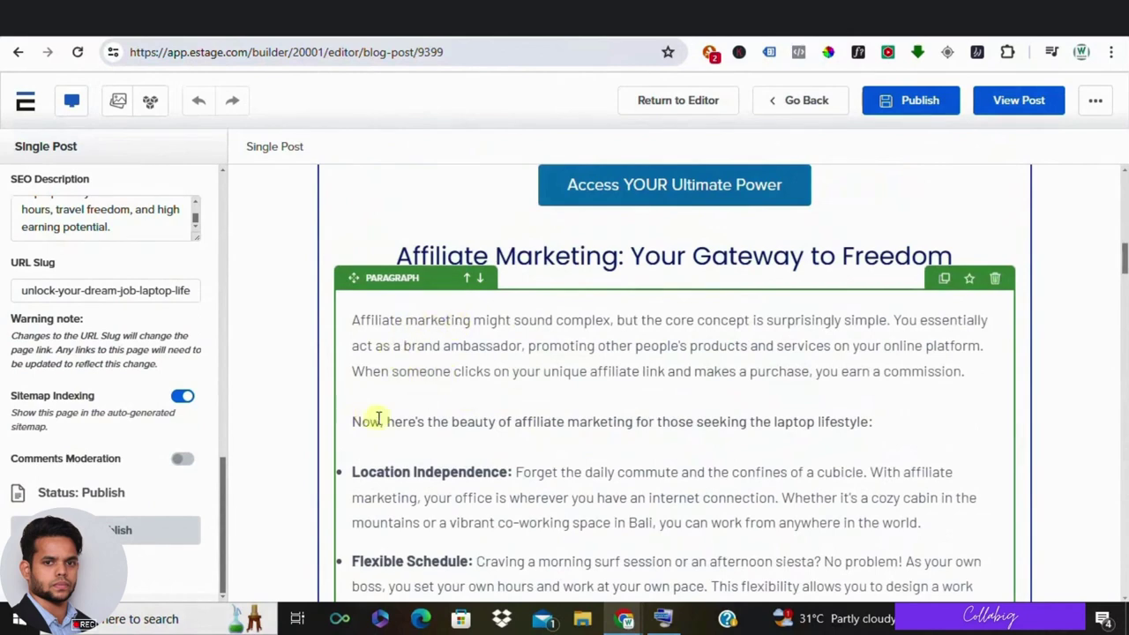
pyautogui.scroll(-2, 416, 428)
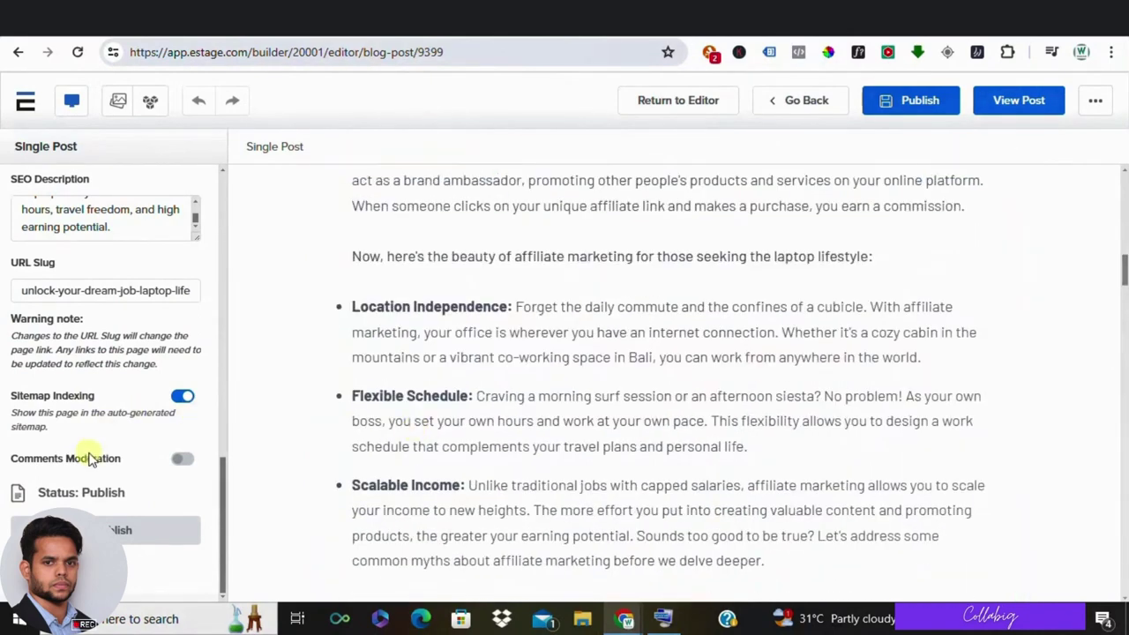
# Step: Scroll back up to the top of the Laptop Lifestyle Unlocked post settings
pyautogui.scroll(3, 86, 456)
pyautogui.scroll(1, 90, 443)
pyautogui.scroll(3, 90, 444)
pyautogui.scroll(3, 91, 443)
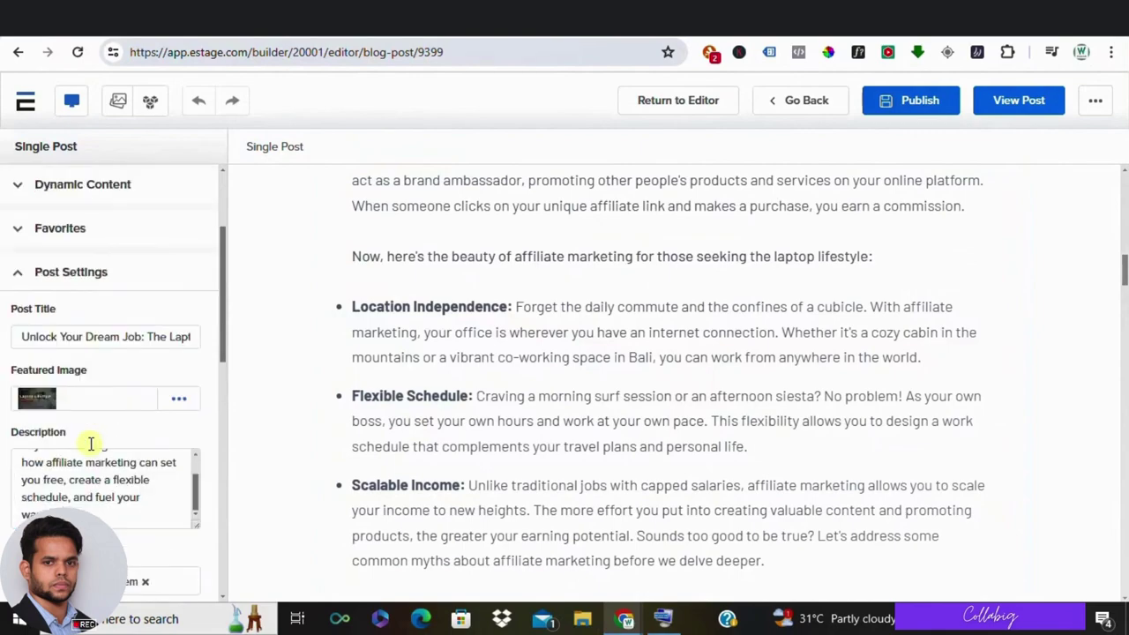
pyautogui.scroll(1, 91, 446)
pyautogui.scroll(1, 97, 446)
pyautogui.scroll(3, 649, 461)
pyautogui.scroll(4, 650, 461)
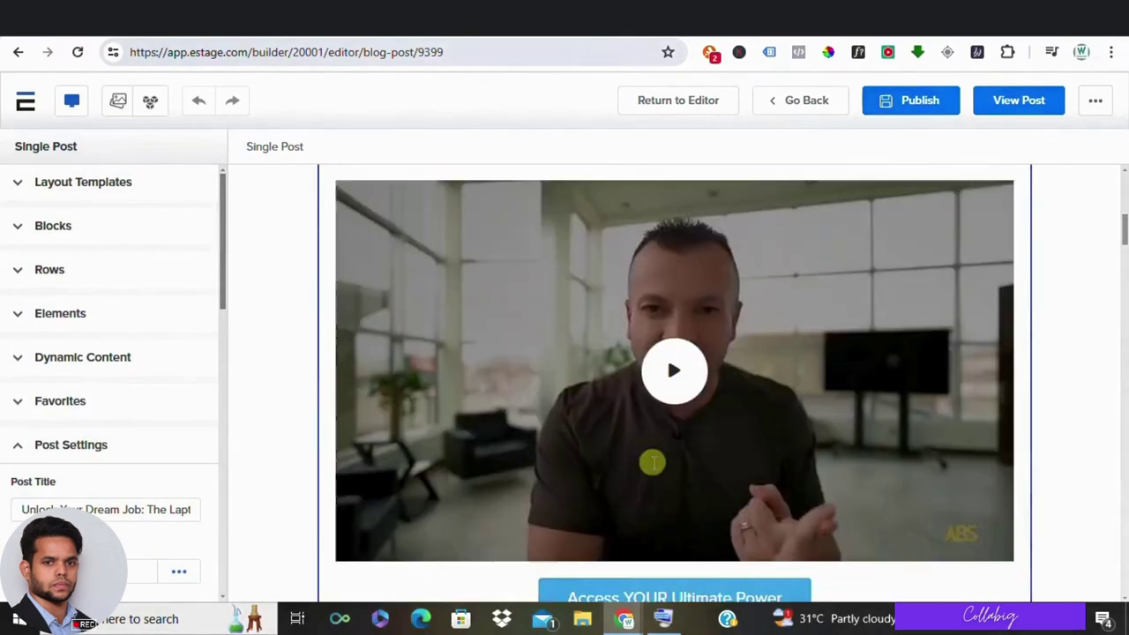
pyautogui.scroll(5, 650, 461)
pyautogui.scroll(2, 653, 462)
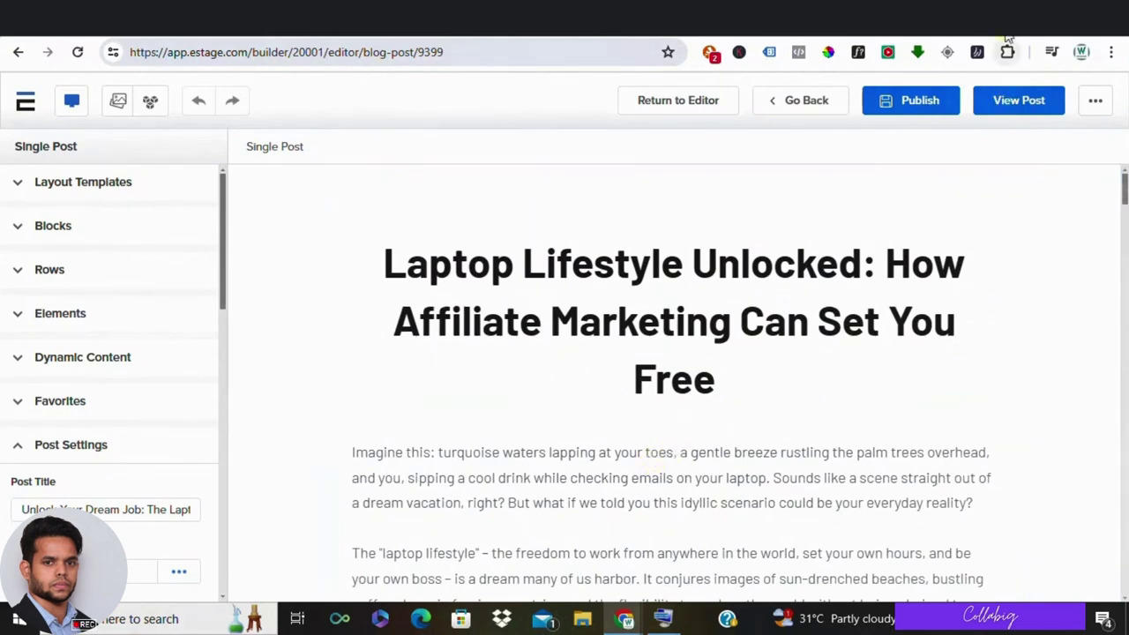
# Step: From Ubersuggest's collabig.com traffic overview, expand the sidebar's Backlinks section and choose Backlinks Overview
pyautogui.click(917, 18)
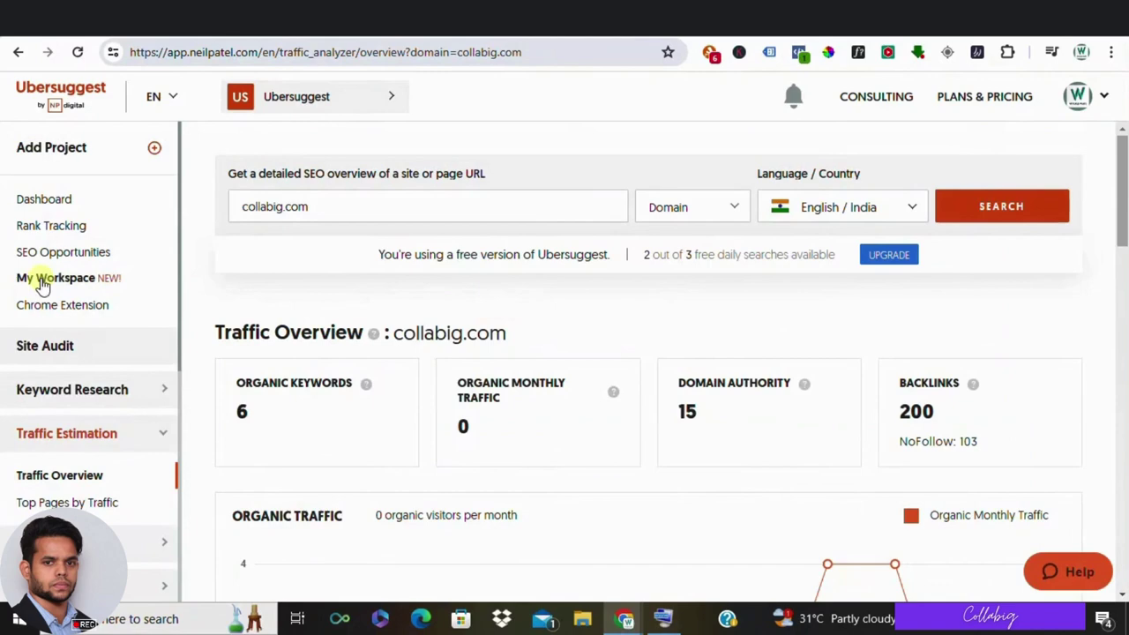
pyautogui.scroll(-1, 85, 328)
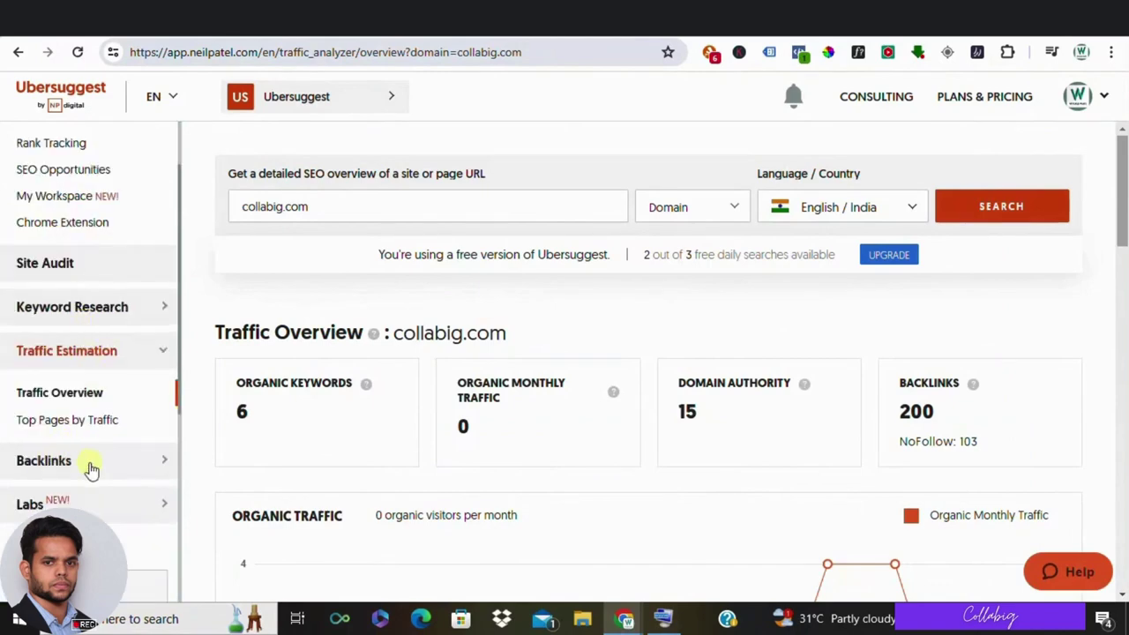
pyautogui.click(75, 465)
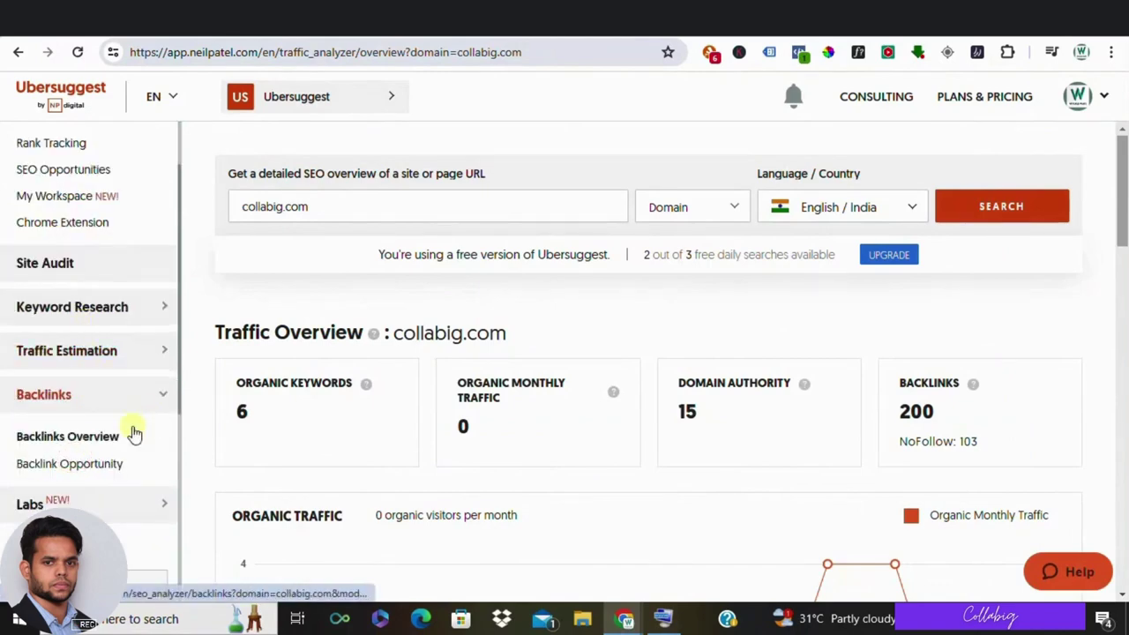
pyautogui.click(53, 403)
pyautogui.scroll(-1, 53, 403)
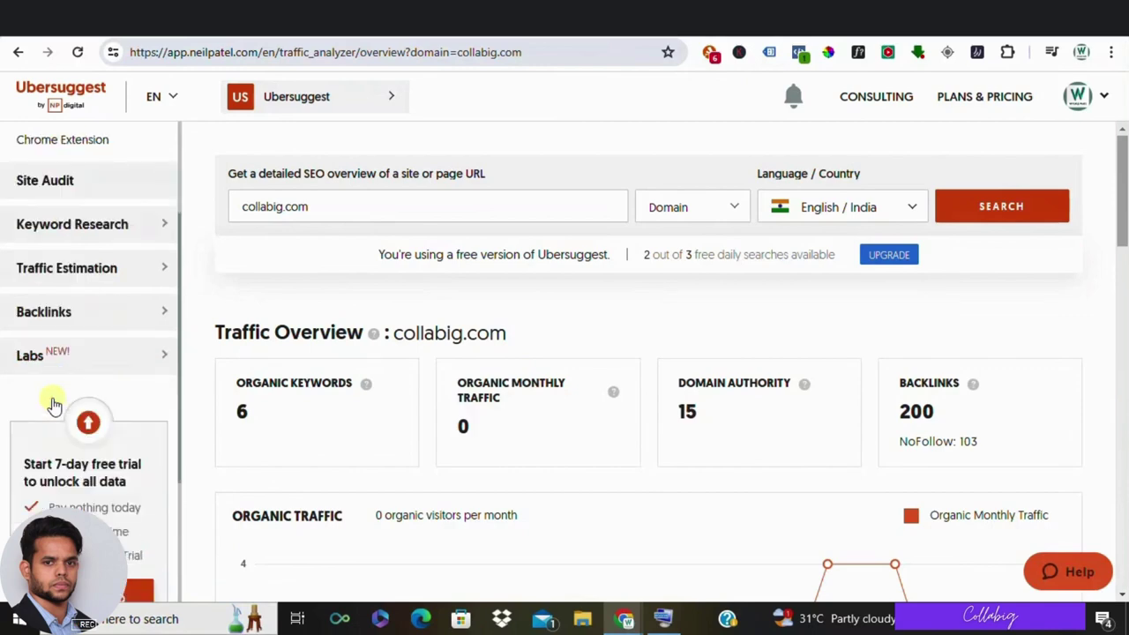
pyautogui.click(72, 318)
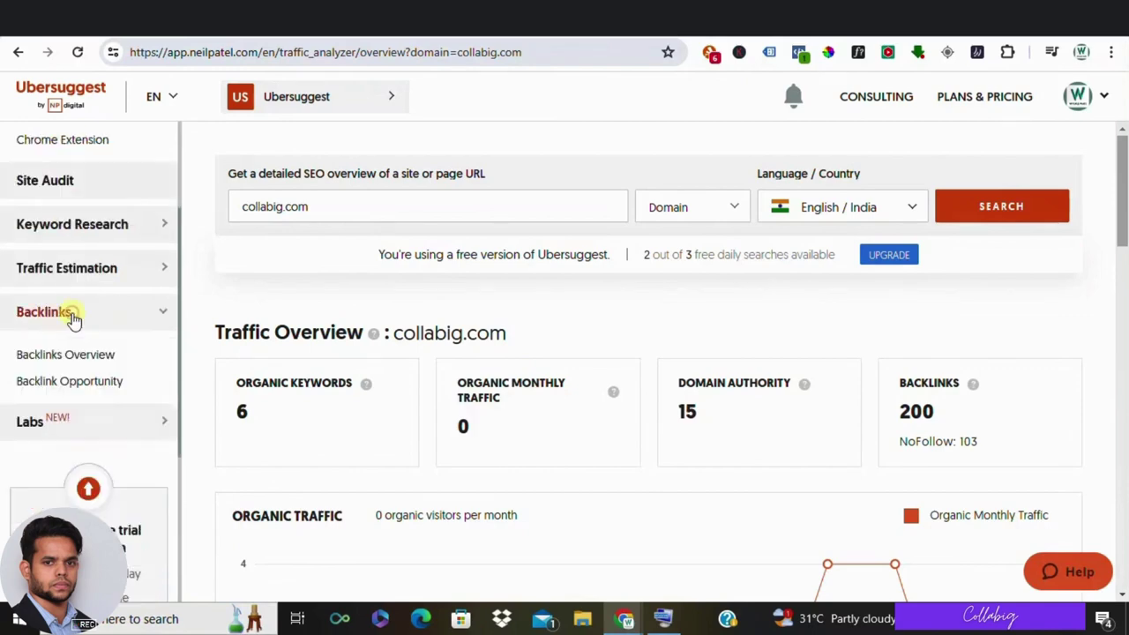
pyautogui.click(76, 355)
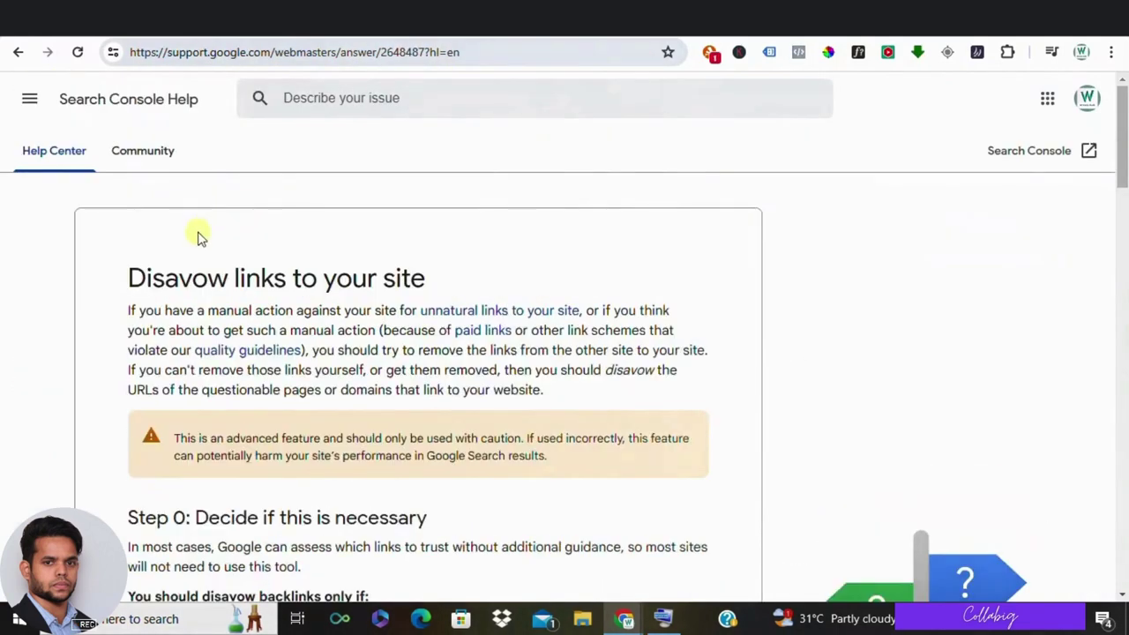
# Step: Scroll the disavow article down to the example disavow file and highlight its text
pyautogui.scroll(-2, 376, 300)
pyautogui.scroll(-1, 361, 300)
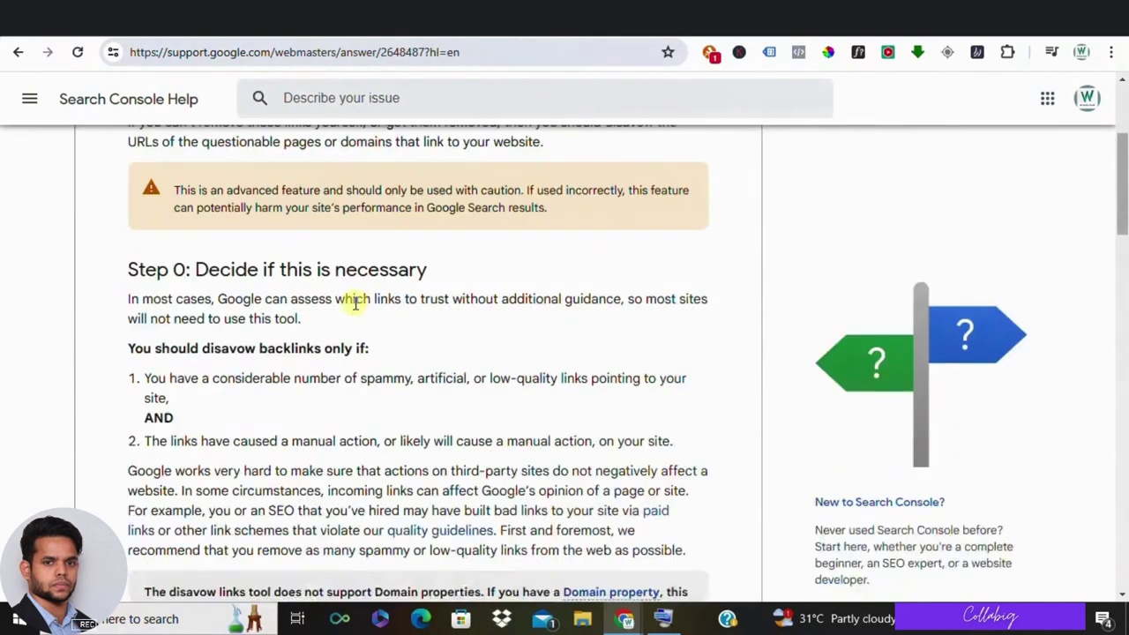
pyautogui.scroll(-1, 199, 296)
pyautogui.scroll(-4, 194, 300)
pyautogui.scroll(-2, 194, 304)
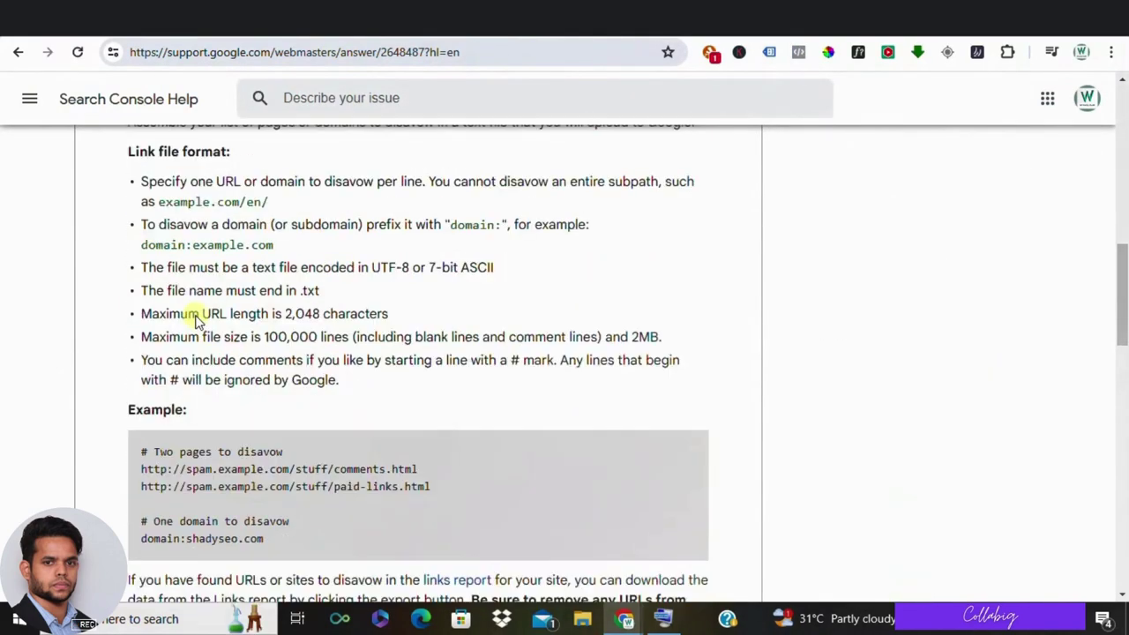
pyautogui.scroll(-1, 194, 315)
pyautogui.moveTo(297, 467); pyautogui.dragTo(81, 373)
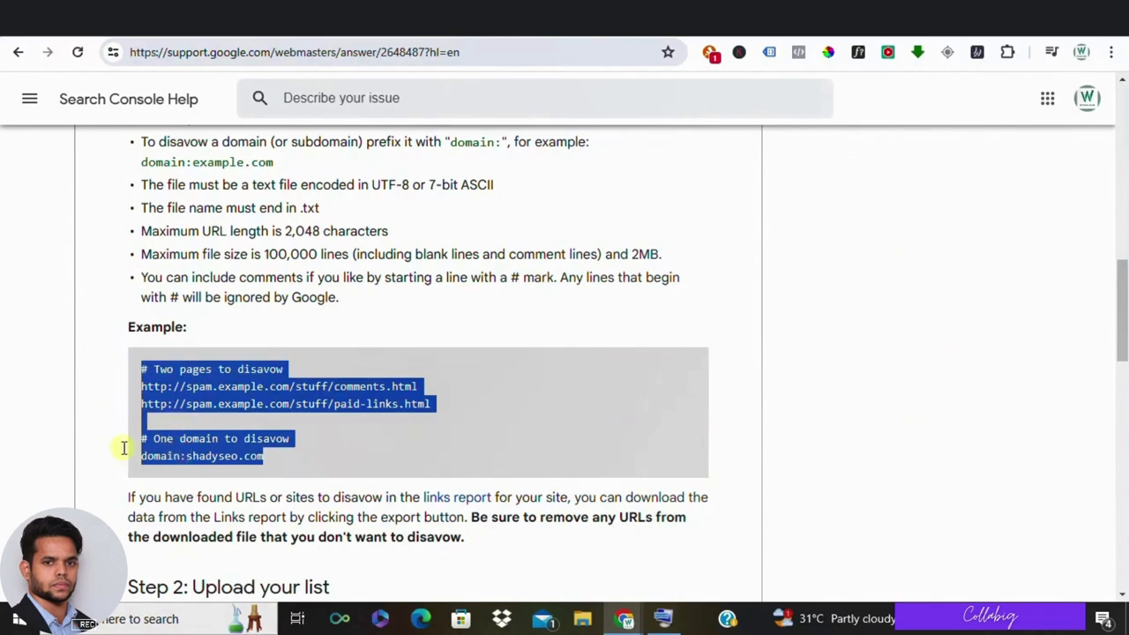
# Step: Read further down the 'Disavow links to your site' guide, then scroll back up slightly
pyautogui.scroll(-2, 49, 410)
pyautogui.scroll(-2, 46, 408)
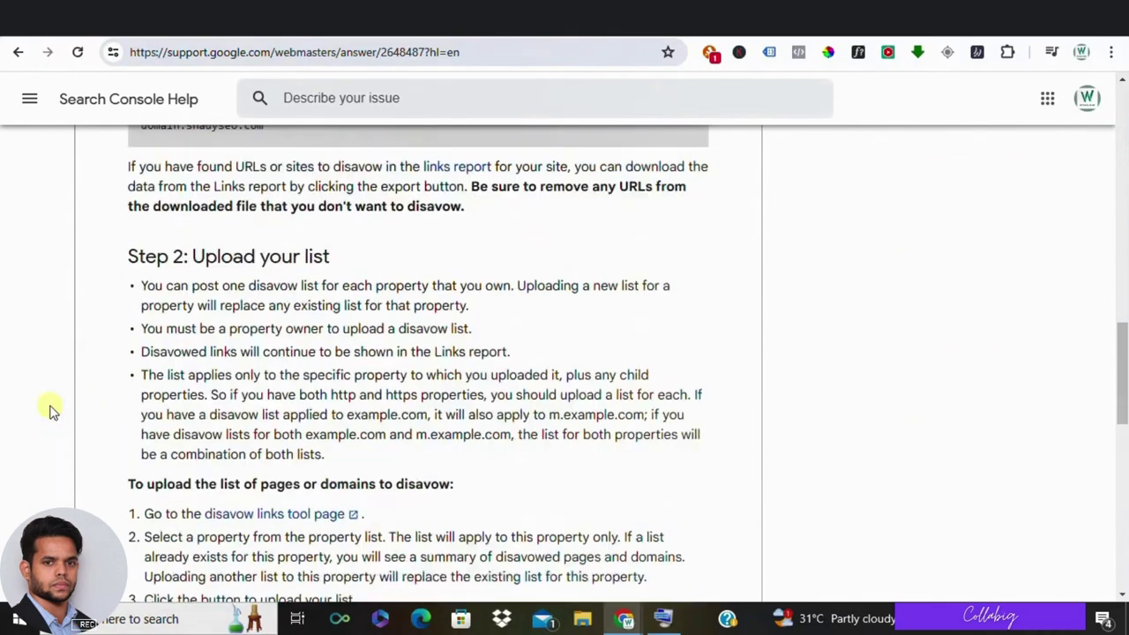
pyautogui.scroll(-2, 48, 409)
pyautogui.scroll(-2, 159, 391)
pyautogui.scroll(-1, 165, 393)
pyautogui.scroll(-2, 164, 393)
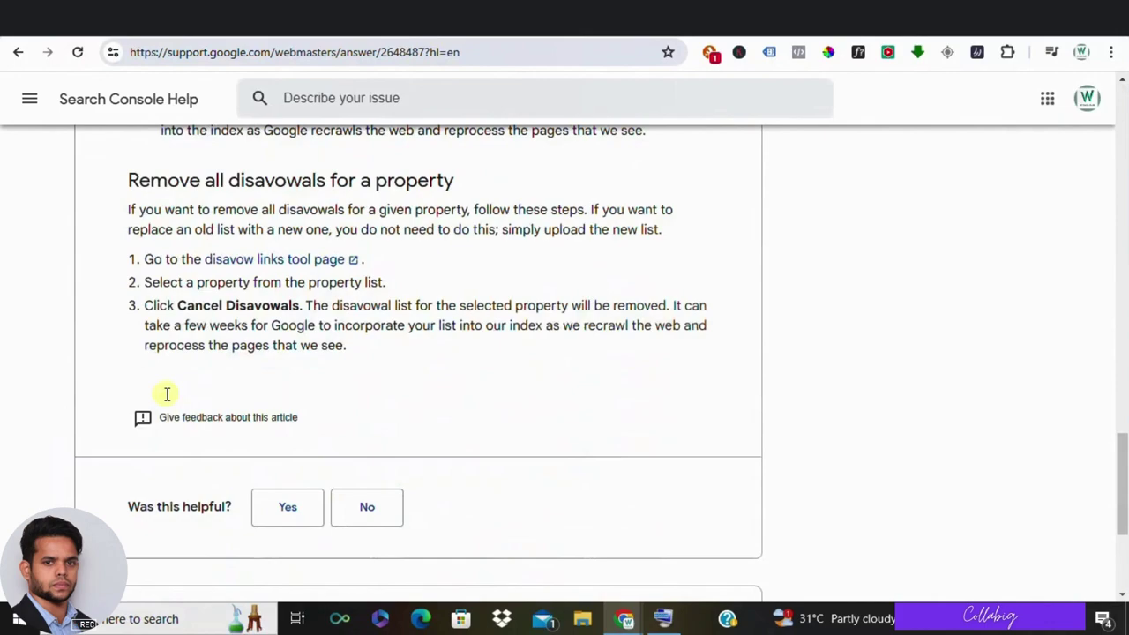
pyautogui.scroll(1, 164, 393)
pyautogui.scroll(10, 174, 392)
pyautogui.scroll(5, 189, 372)
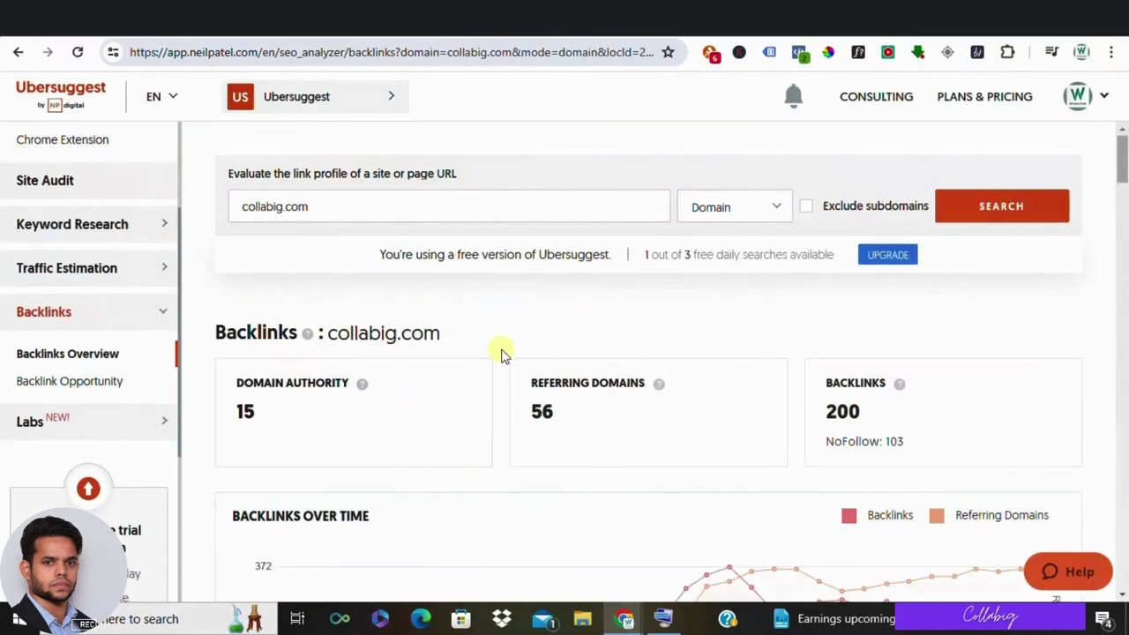
# Step: Scroll to the backlinks table and highlight the 2% spam scores of the first and FreshLearn backlinks
pyautogui.scroll(-2, 499, 353)
pyautogui.scroll(-1, 501, 356)
pyautogui.scroll(-1, 688, 406)
pyautogui.scroll(-3, 371, 373)
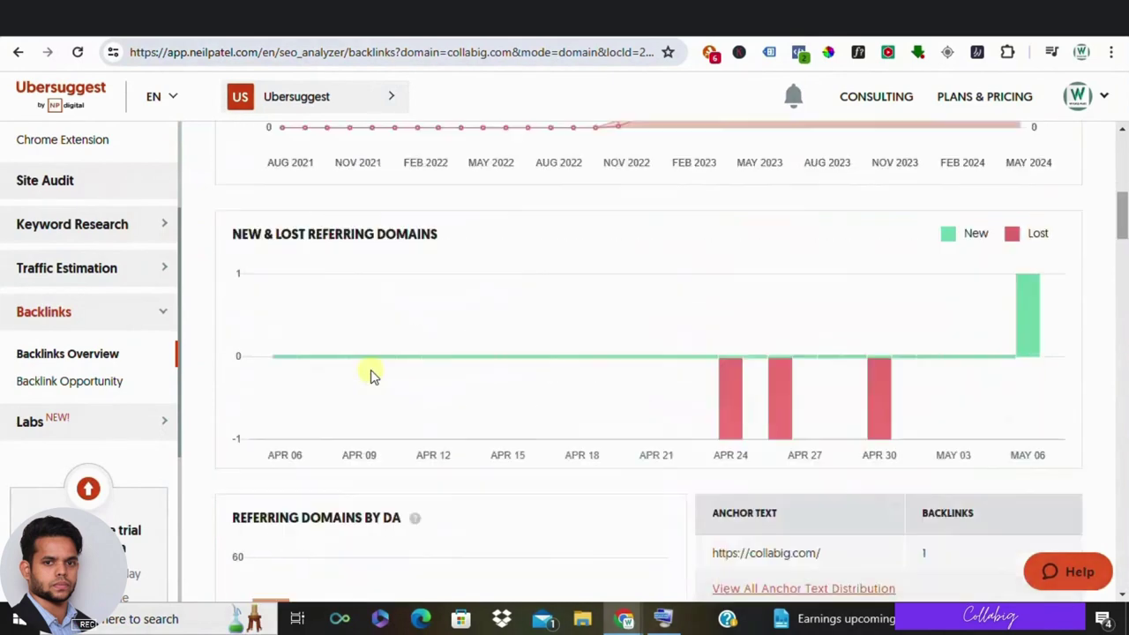
pyautogui.scroll(-2, 370, 373)
pyautogui.scroll(-3, 373, 379)
pyautogui.scroll(-3, 372, 384)
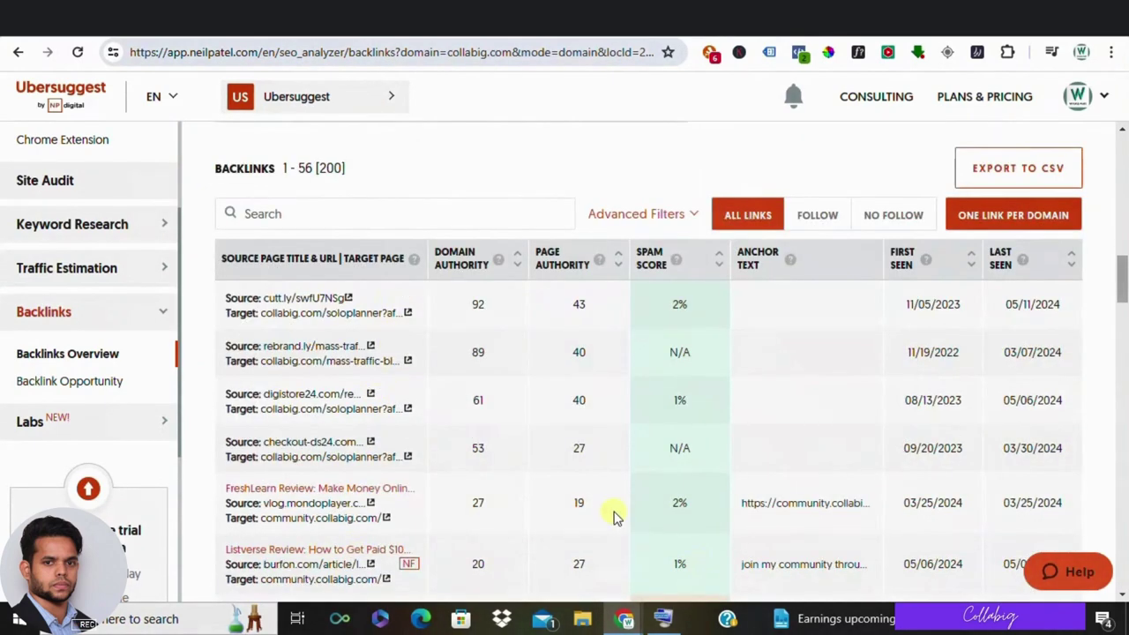
pyautogui.doubleClick(705, 303)
pyautogui.doubleClick(693, 507)
# Step: Scroll back up to the top of the Ubersuggest backlinks report
pyautogui.scroll(-2, 705, 426)
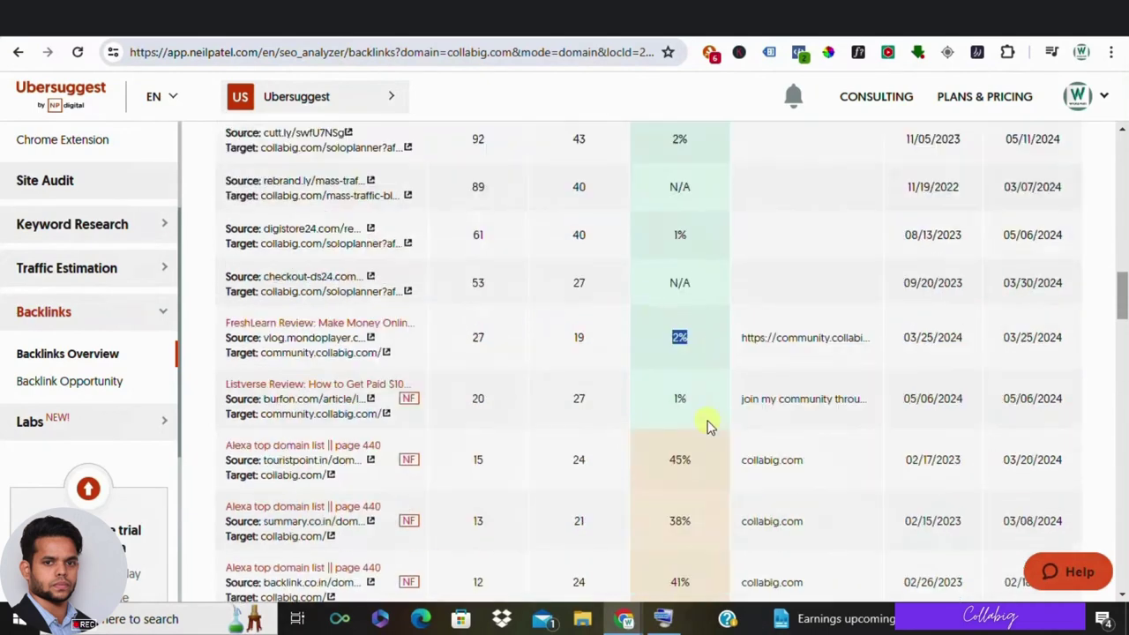
pyautogui.scroll(5, 645, 383)
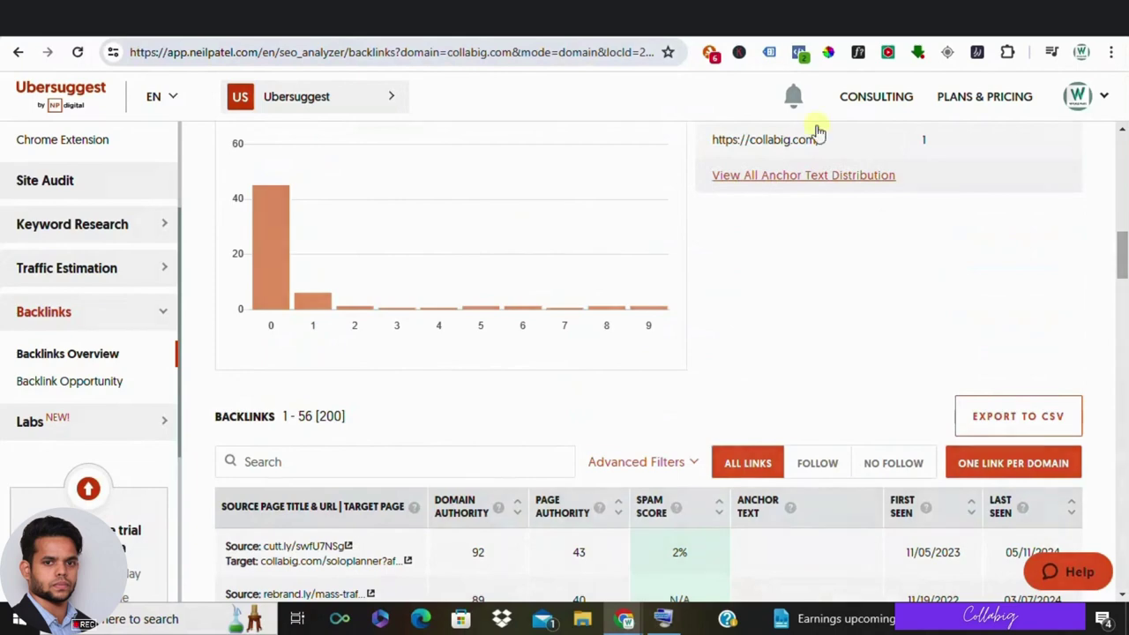
pyautogui.scroll(2, 644, 351)
pyautogui.scroll(1, 643, 352)
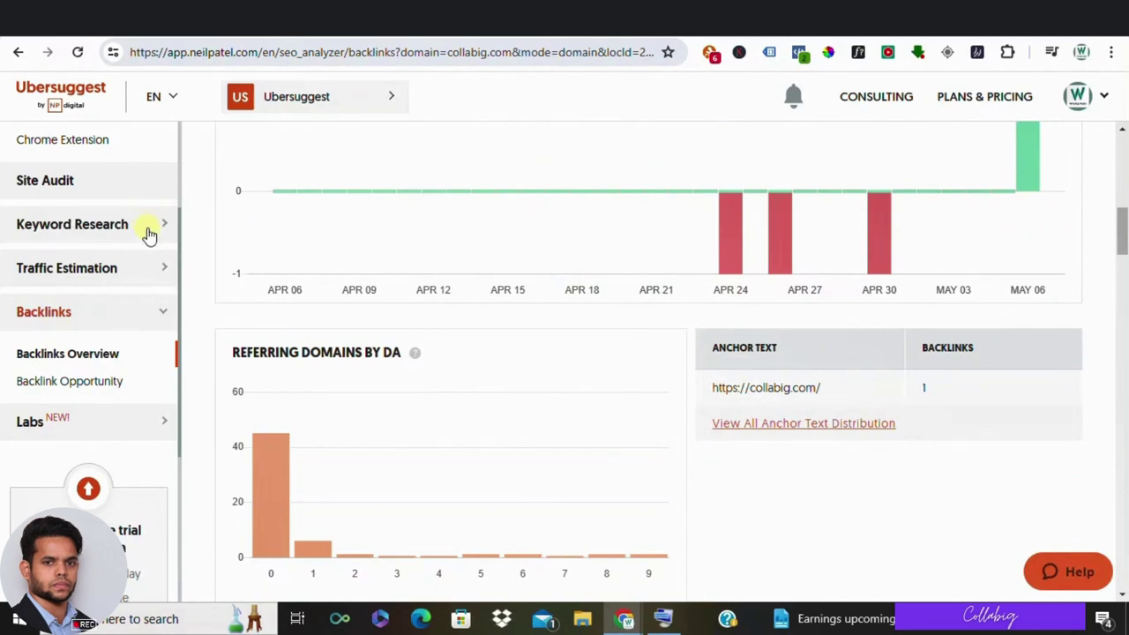
pyautogui.scroll(4, 594, 384)
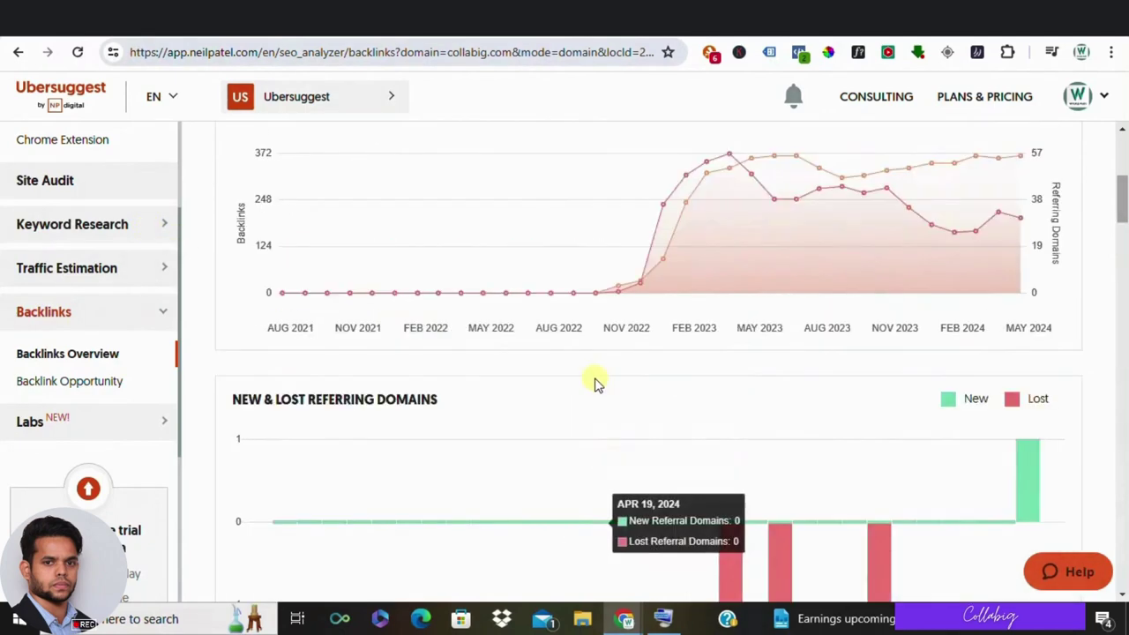
pyautogui.scroll(1, 594, 385)
pyautogui.scroll(2, 594, 385)
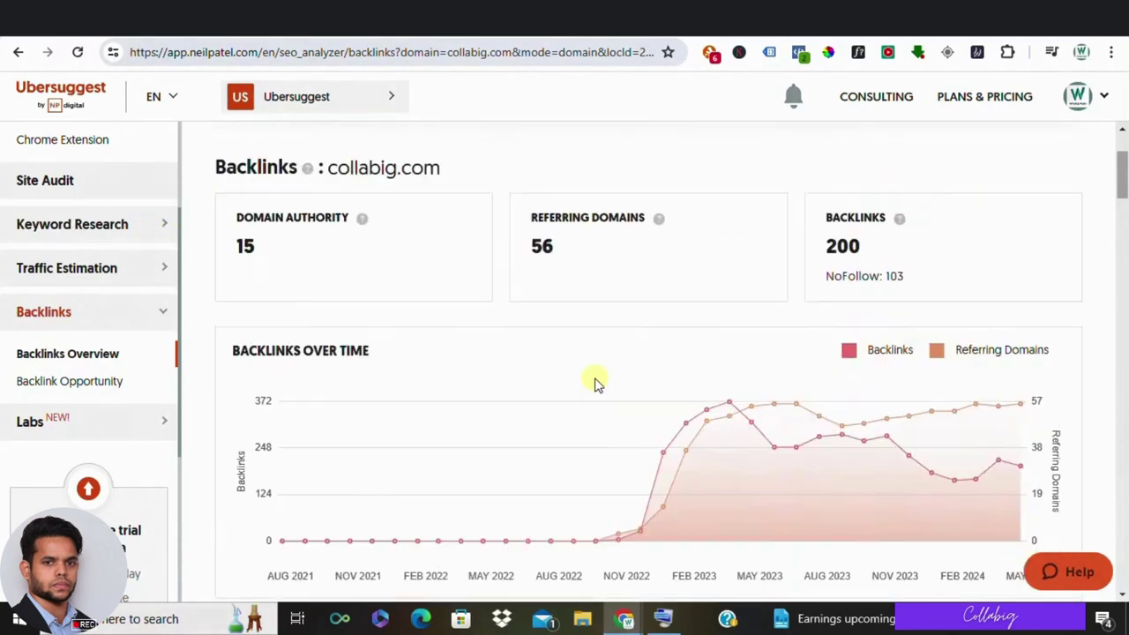
pyautogui.scroll(2, 595, 384)
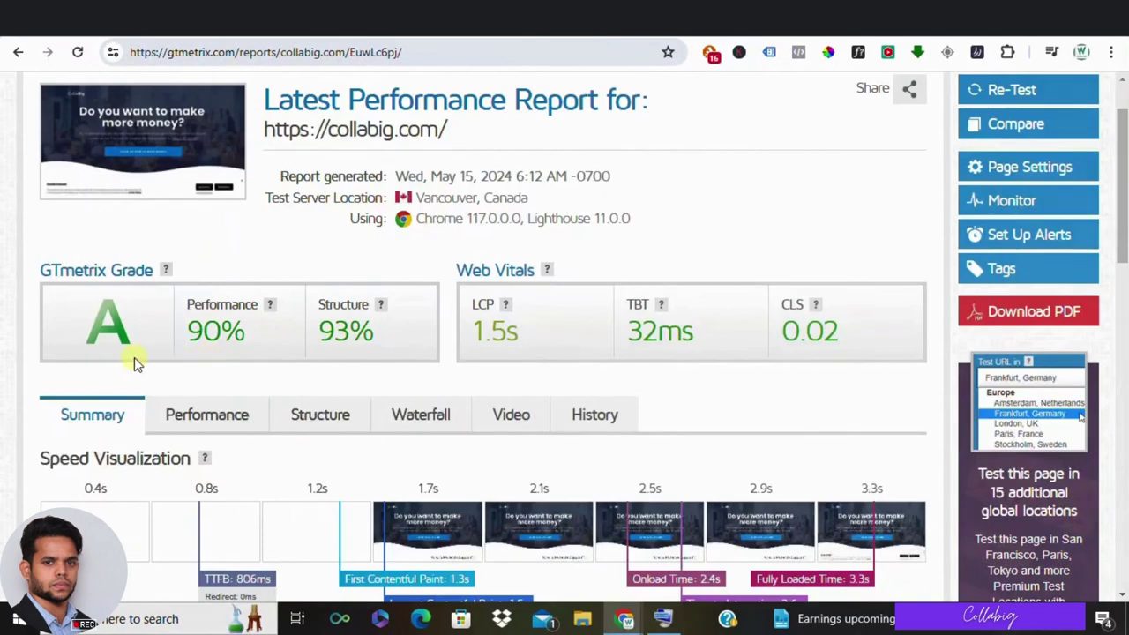
# Step: Scroll the GTmetrix collabig.com report to its top: grade A, 90% performance, 93% structure
pyautogui.scroll(1, 123, 327)
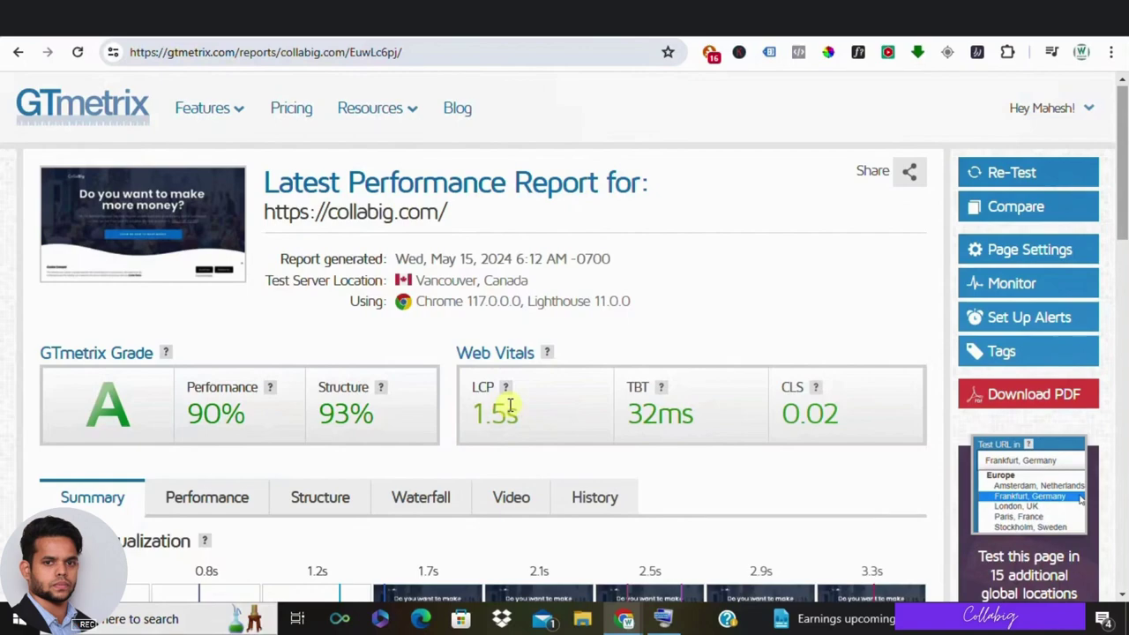
pyautogui.scroll(-1, 605, 379)
pyautogui.scroll(1, 605, 379)
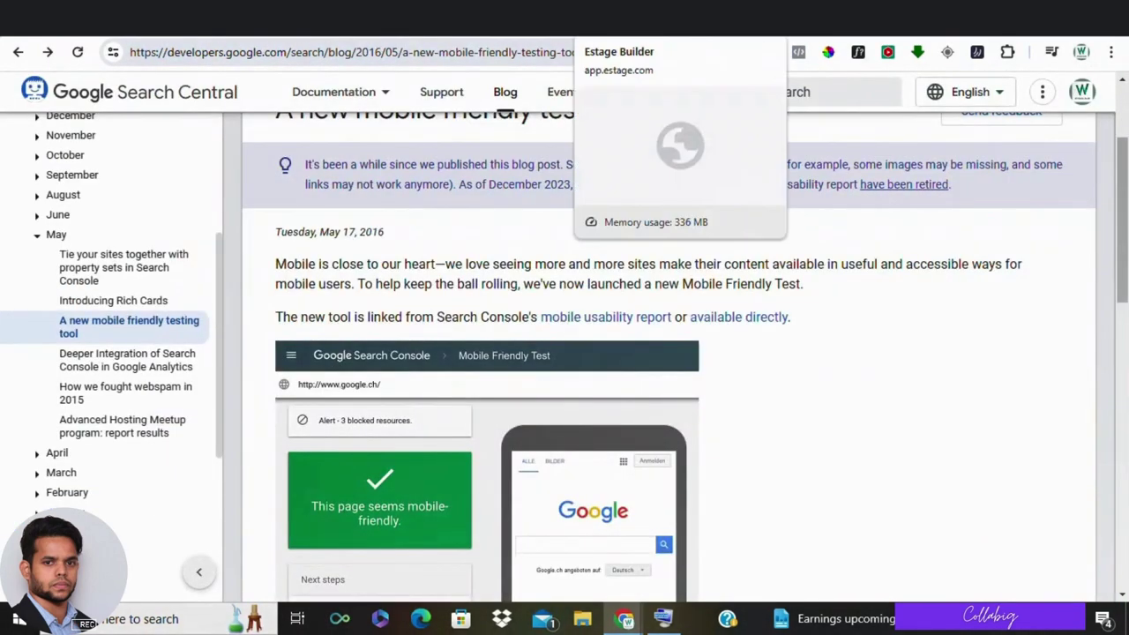
# Step: Go to the Laptop Lifestyle Unlocked Estage editor and scroll through its Post Settings panel and back
pyautogui.click(617, 18)
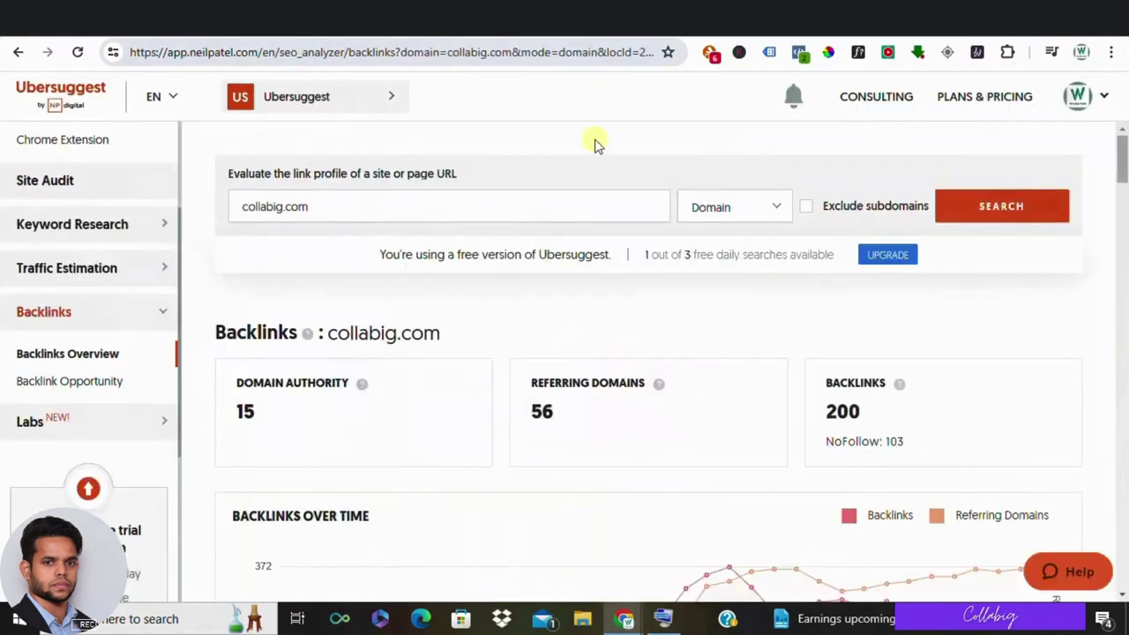
pyautogui.scroll(-4, 829, 315)
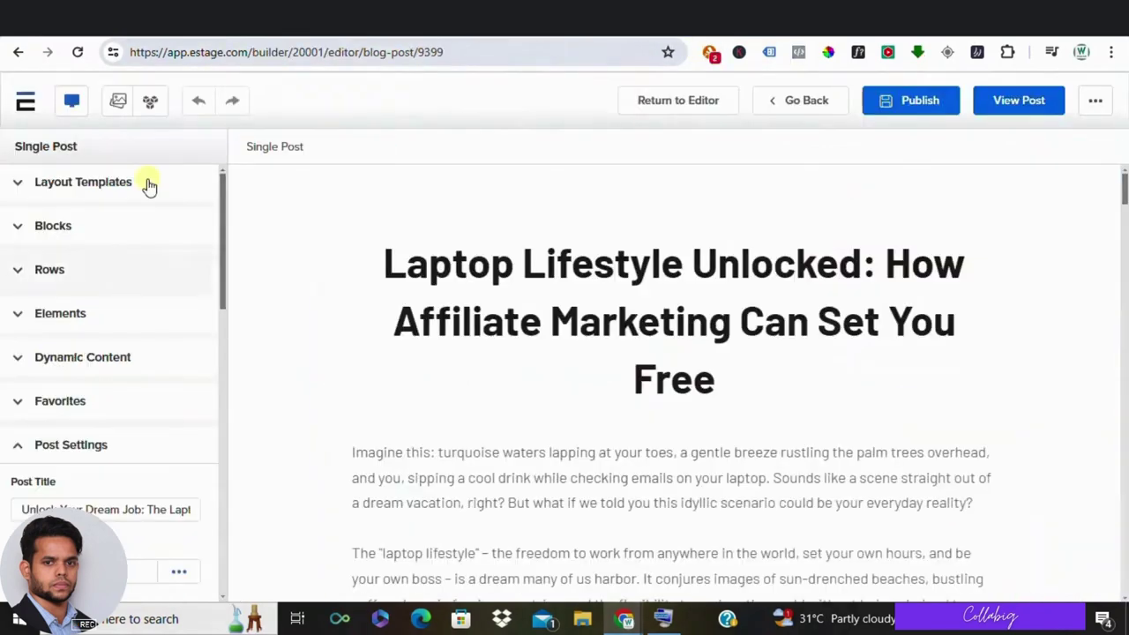
pyautogui.scroll(-8, 101, 398)
pyautogui.scroll(-3, 89, 439)
pyautogui.scroll(-3, 89, 439)
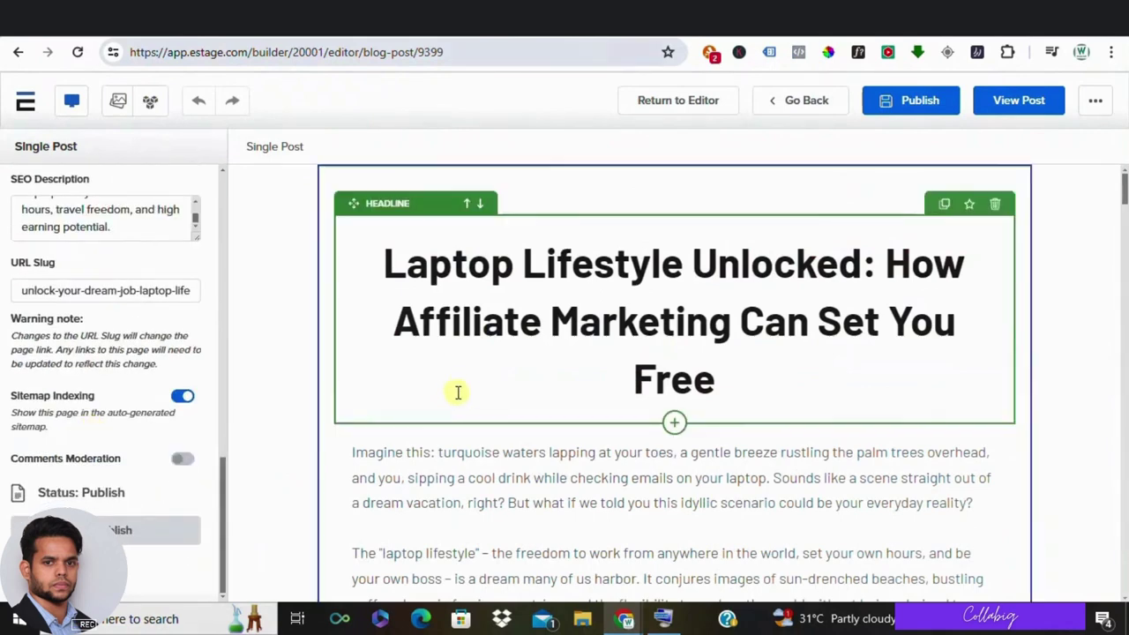
pyautogui.scroll(3, 13, 423)
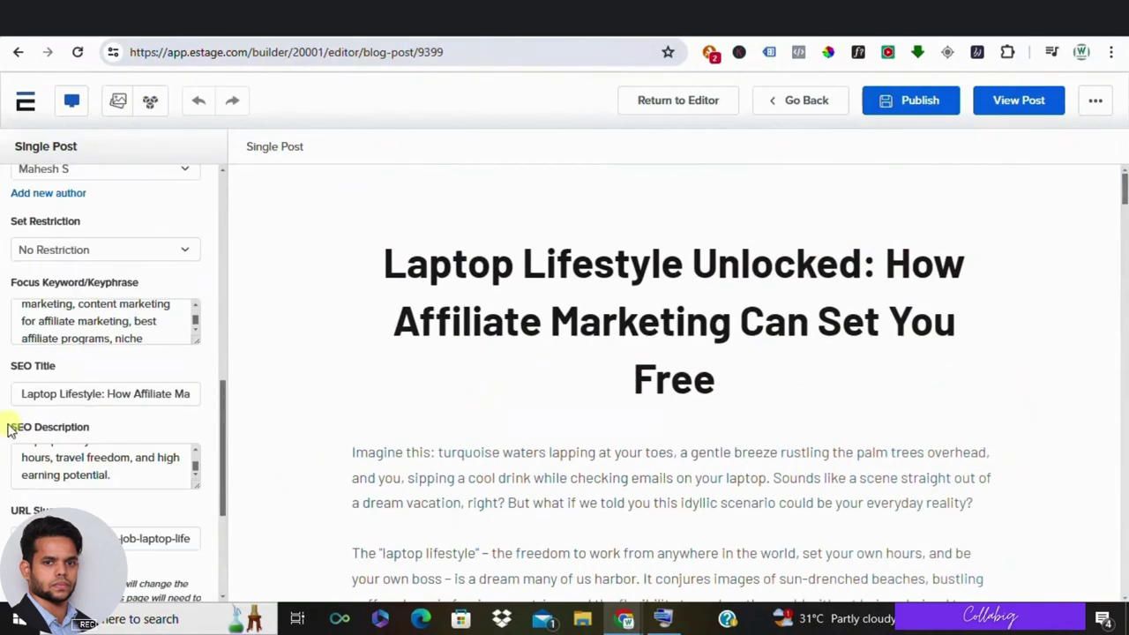
pyautogui.scroll(2, 27, 414)
pyautogui.scroll(1, 34, 407)
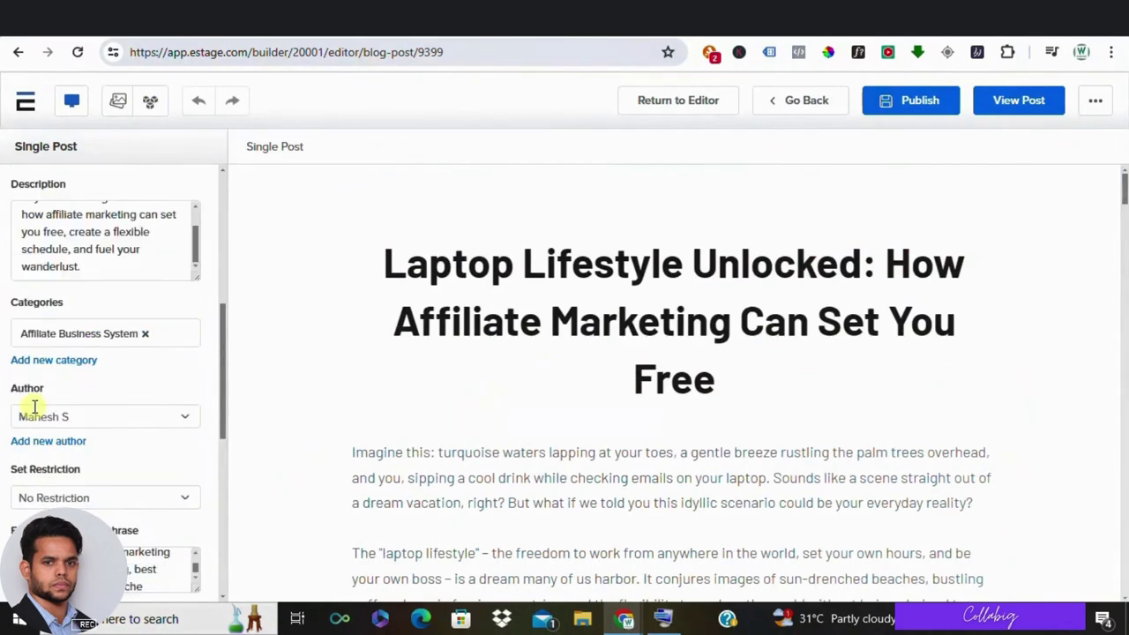
pyautogui.scroll(1, 33, 408)
pyautogui.scroll(2, 34, 407)
pyautogui.scroll(1, 34, 407)
pyautogui.scroll(1, 30, 373)
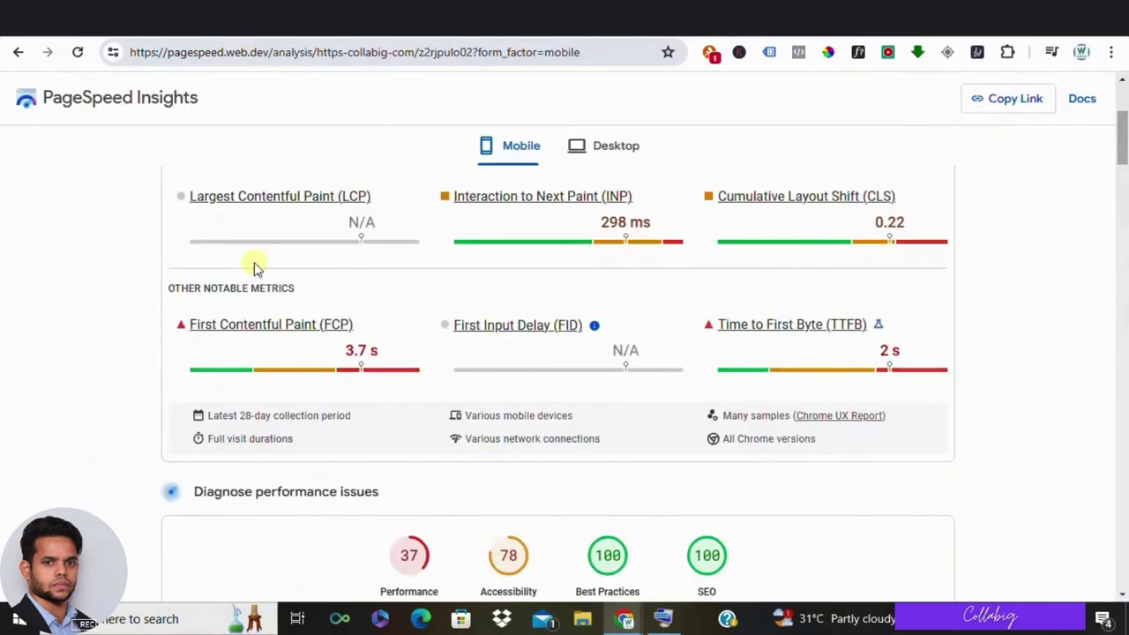
# Step: Scroll up to the PageSpeed Insights report header and collabig.com URL field
pyautogui.scroll(3, 308, 360)
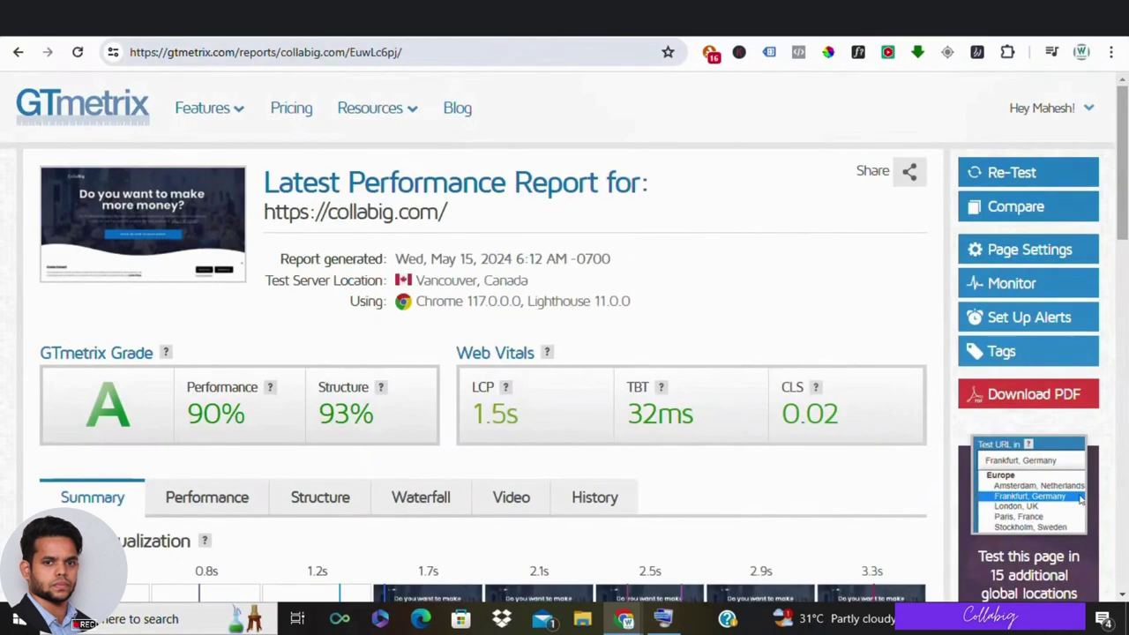
# Step: Scroll the GTmetrix collabig.com report down to its speed timings: TTFB 806 ms, FCP 1.3 s, fully loaded 3.3 s
pyautogui.scroll(-1, 718, 201)
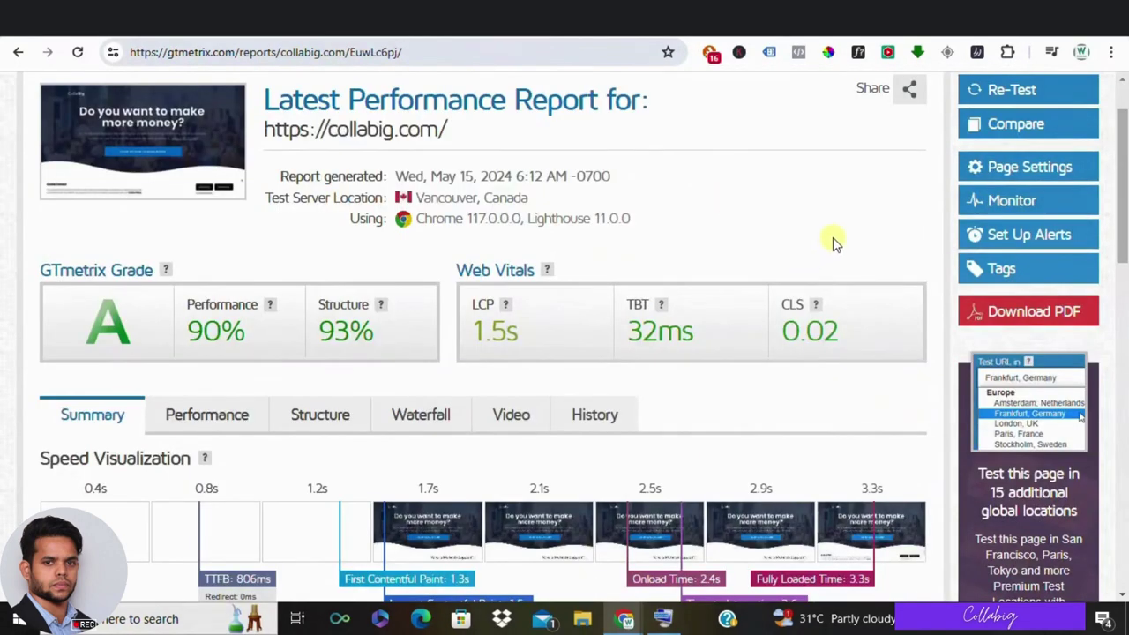